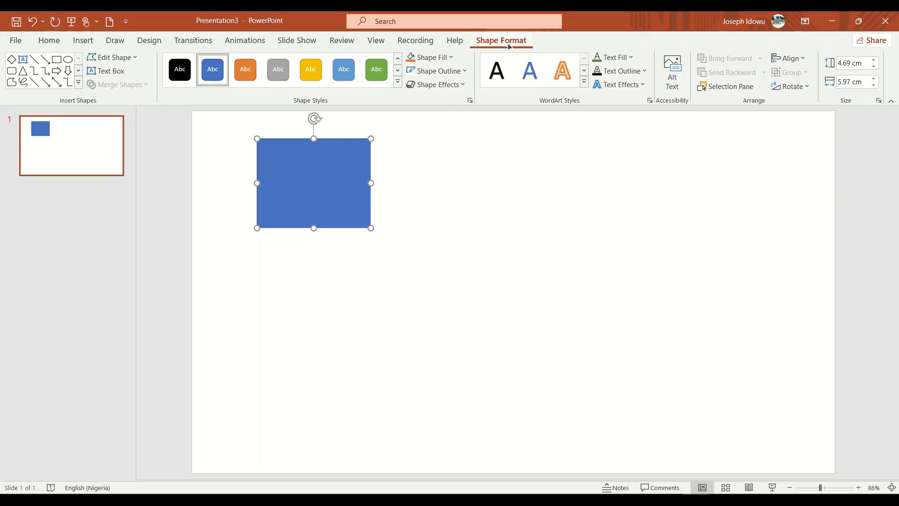
- Change the blue rectangle into an isosceles triangle and that triangle into a smiley face
left_click(121, 58)
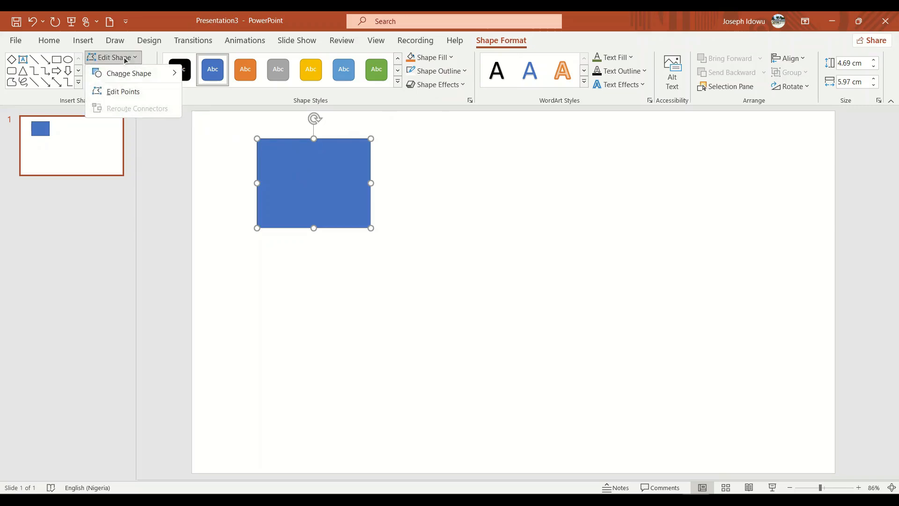
mouse_move(129, 75)
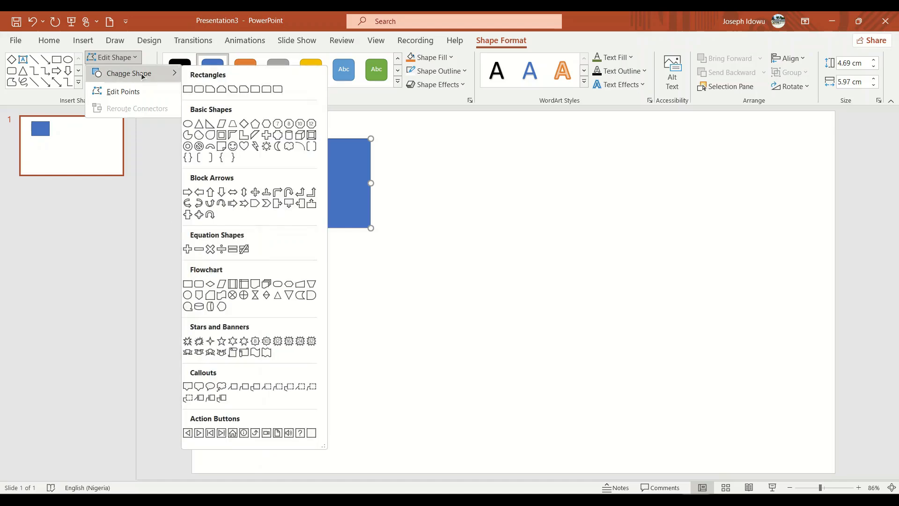
left_click(199, 124)
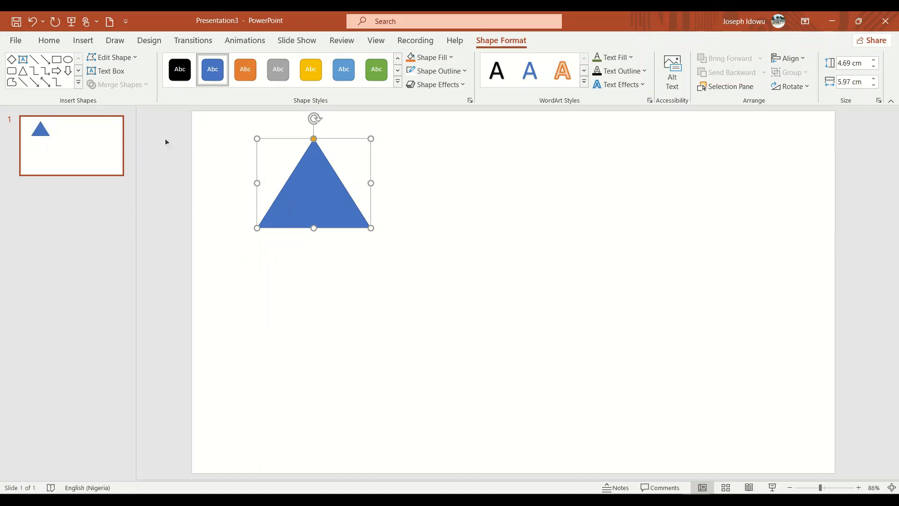
left_click(125, 60)
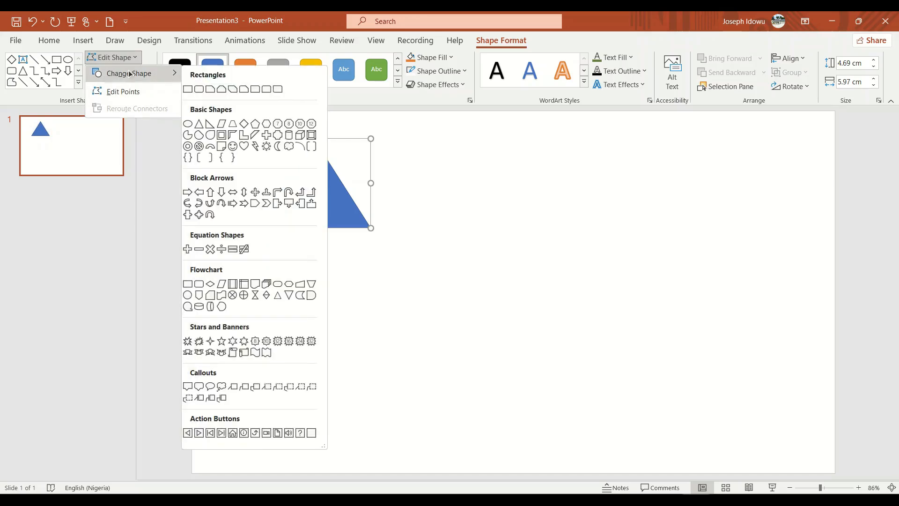
left_click(234, 147)
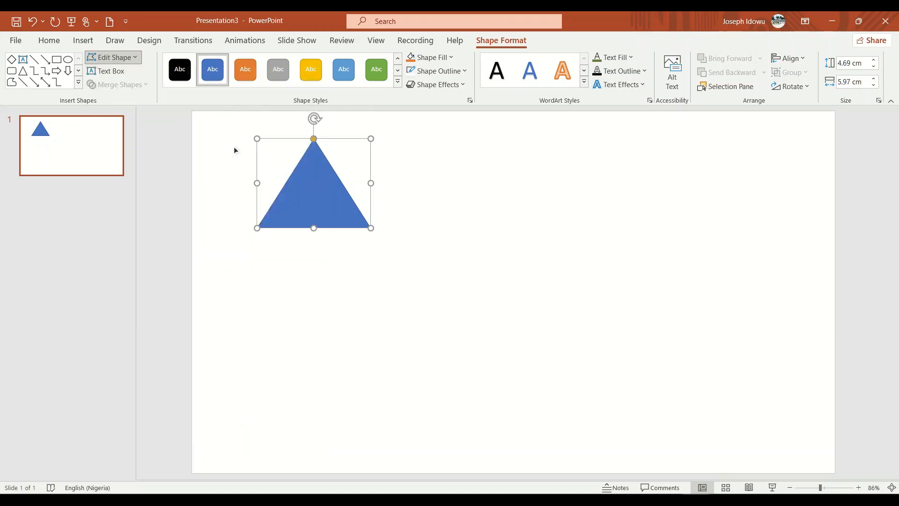
- Change the smiley face into the pentagon block arrow
left_click(132, 59)
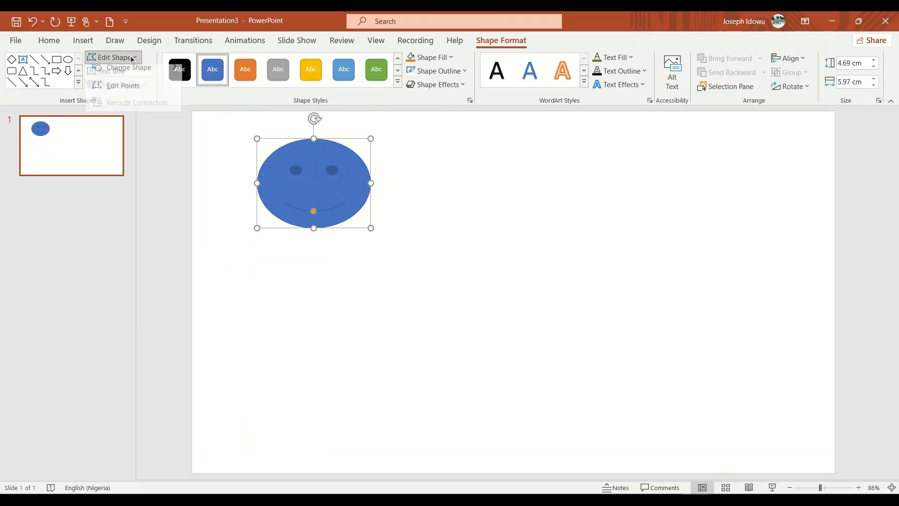
mouse_move(134, 71)
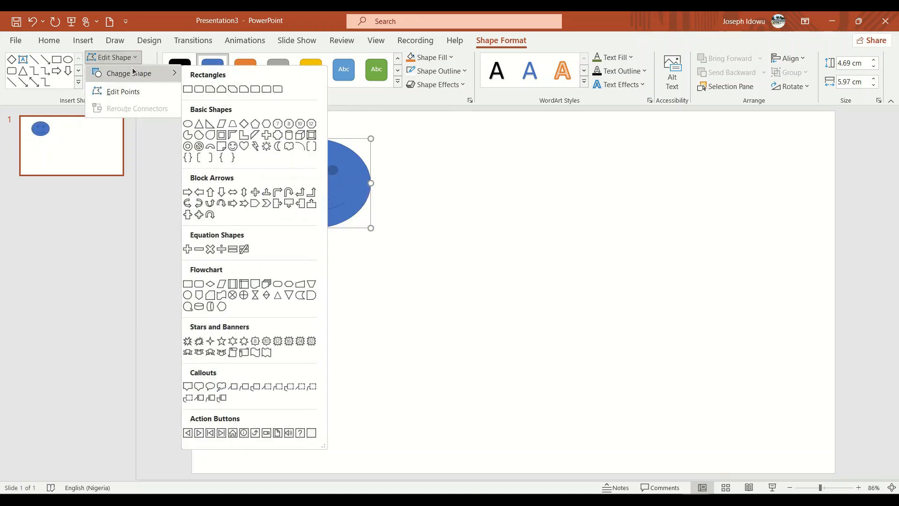
left_click(255, 203)
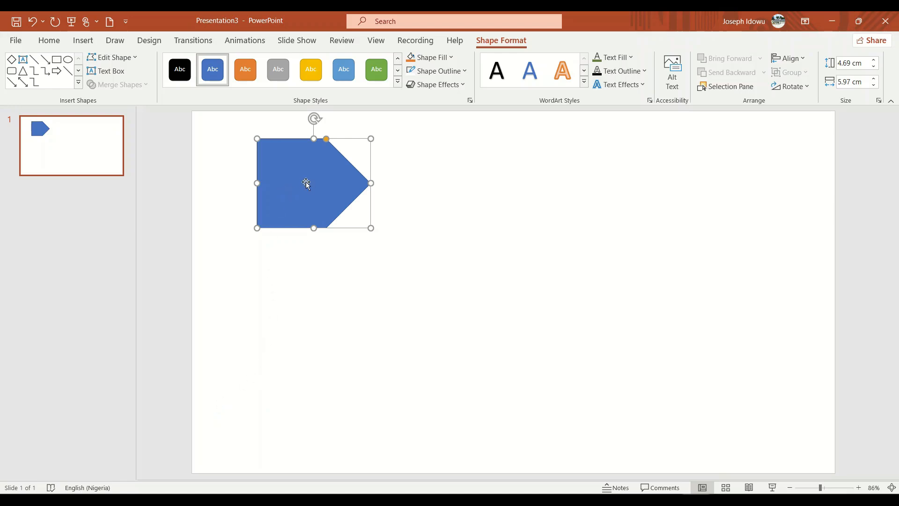
- Delete the arrow shape and draw a rounded square of about 4.98 cm per side near the slide's upper left, with slightly tightened corners
key("Delete")
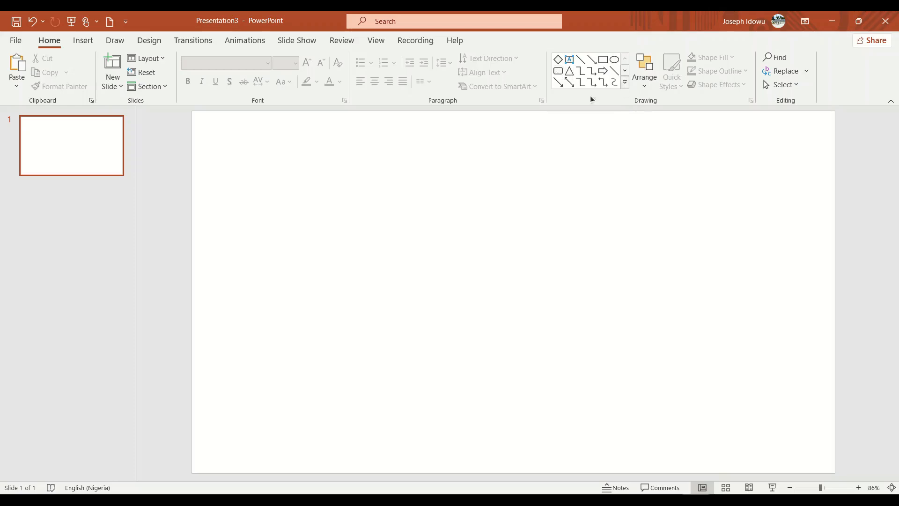
left_click(558, 71)
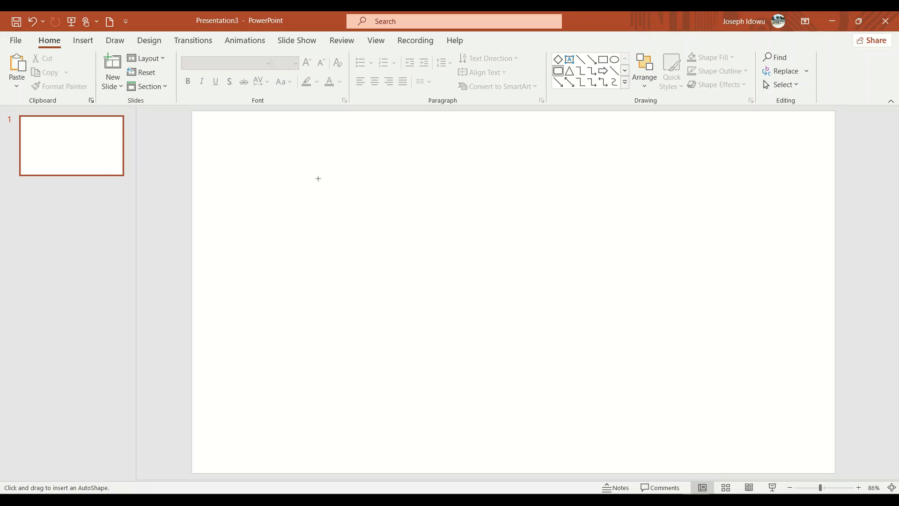
left_click_drag(318, 179, 271, 135)
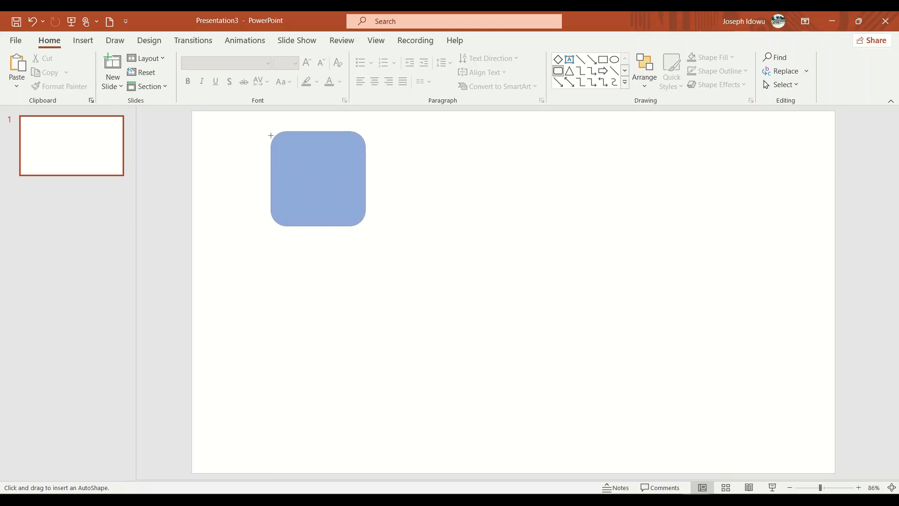
left_click_drag(270, 135, 271, 136)
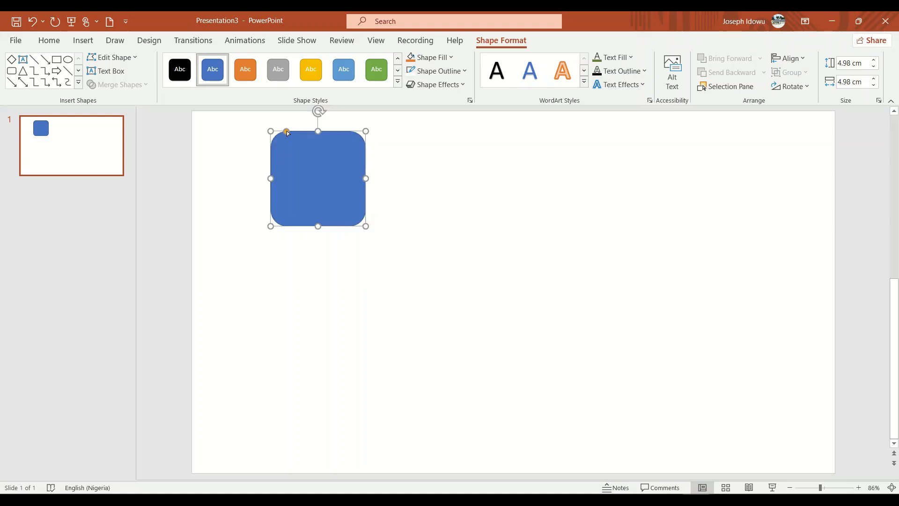
left_click_drag(286, 133, 279, 133)
- Fill the rounded square with the green theme color and set its outline to white
left_click(444, 62)
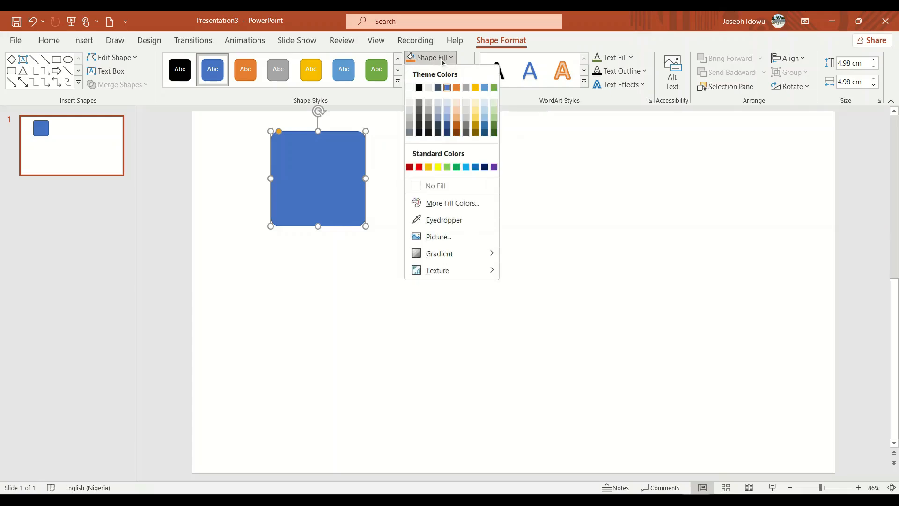
left_click(494, 88)
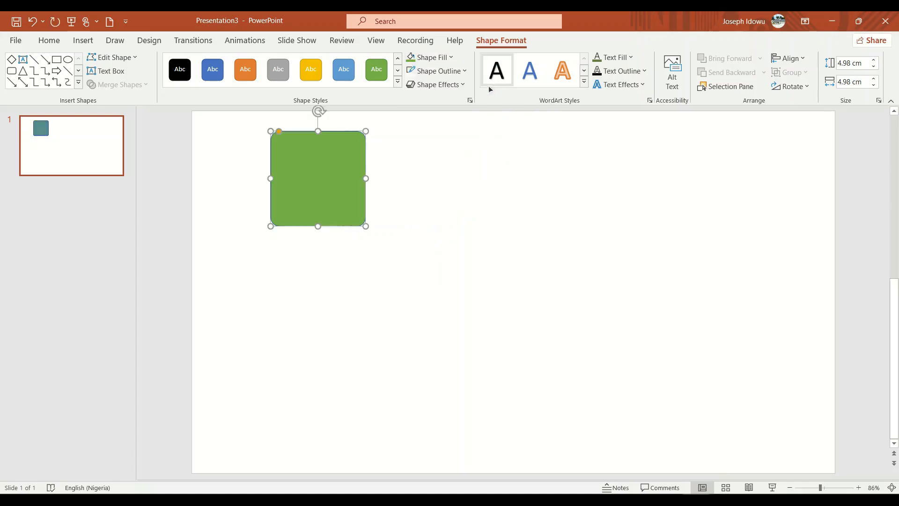
left_click(443, 74)
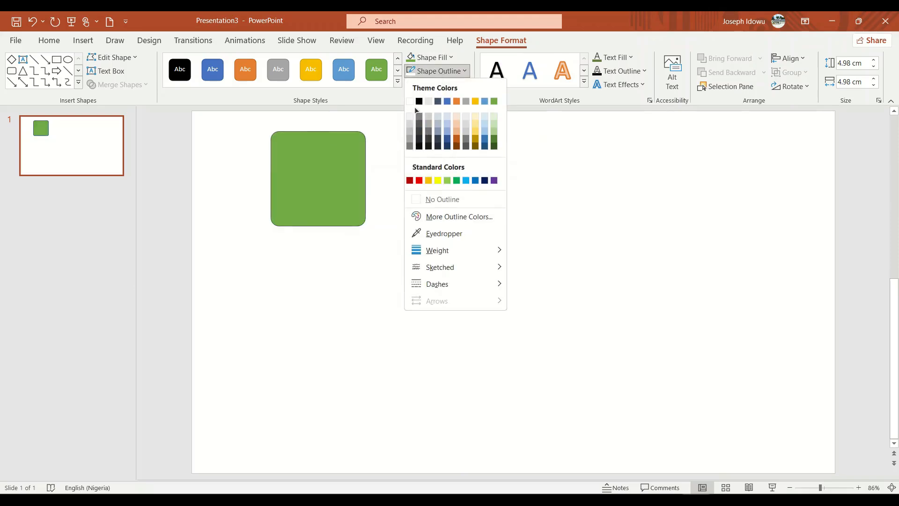
left_click(410, 100)
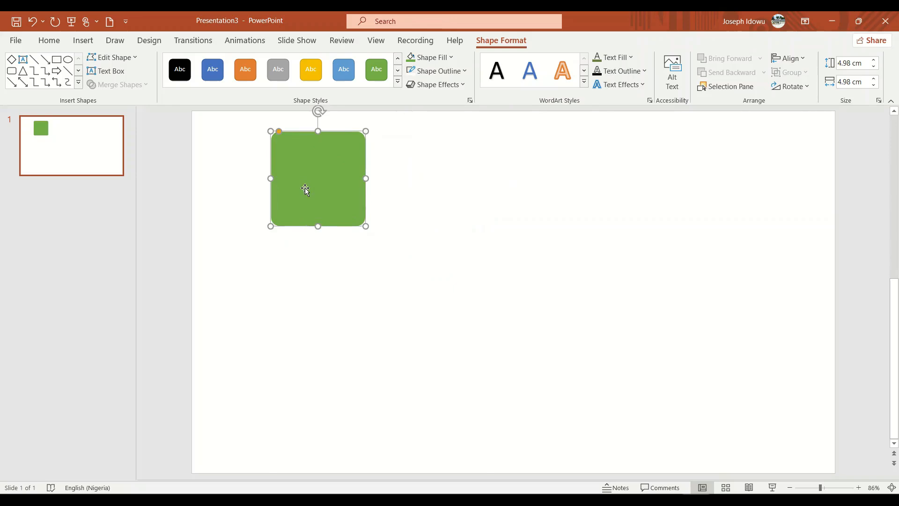
- Set the rounded square's outline to the standard blue color with a 6 pt weight
left_click(453, 74)
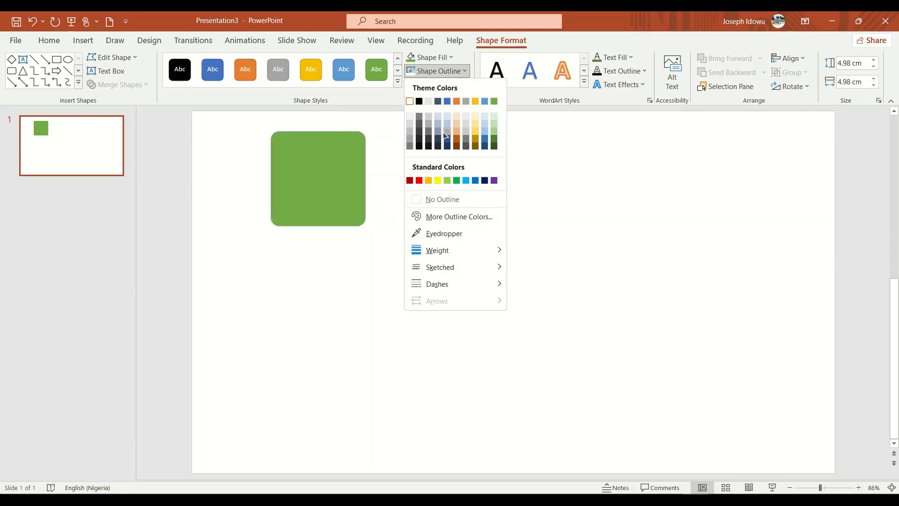
left_click(475, 181)
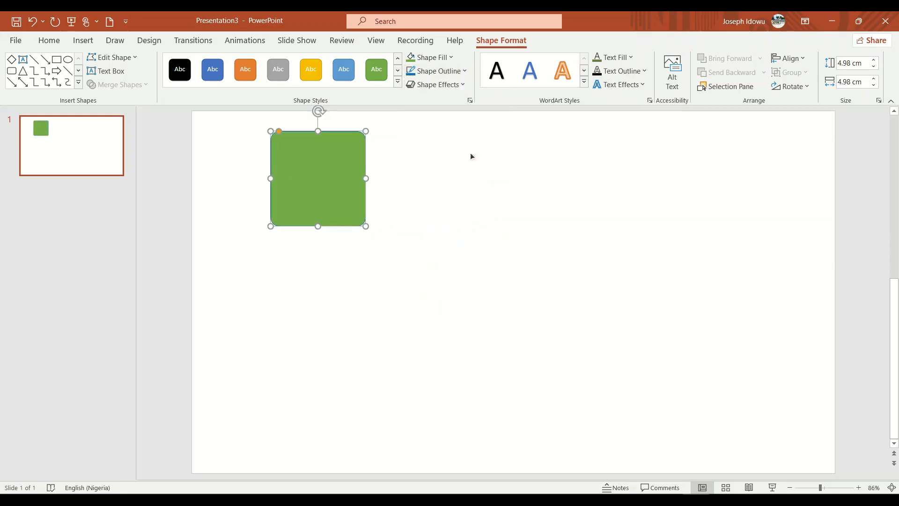
left_click(455, 75)
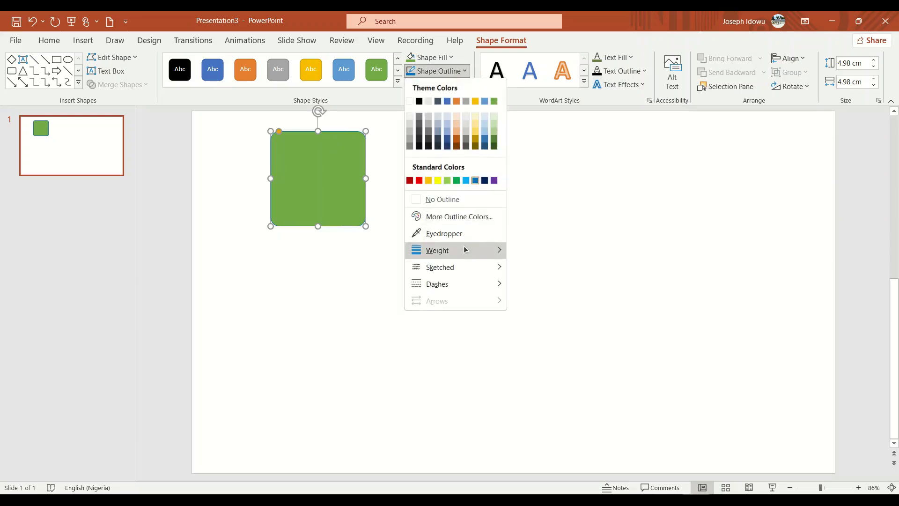
mouse_move(459, 250)
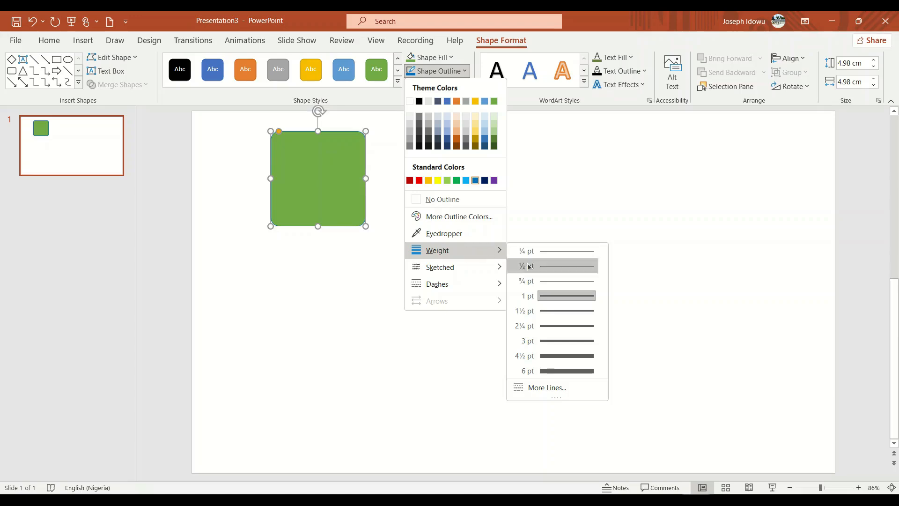
left_click(544, 371)
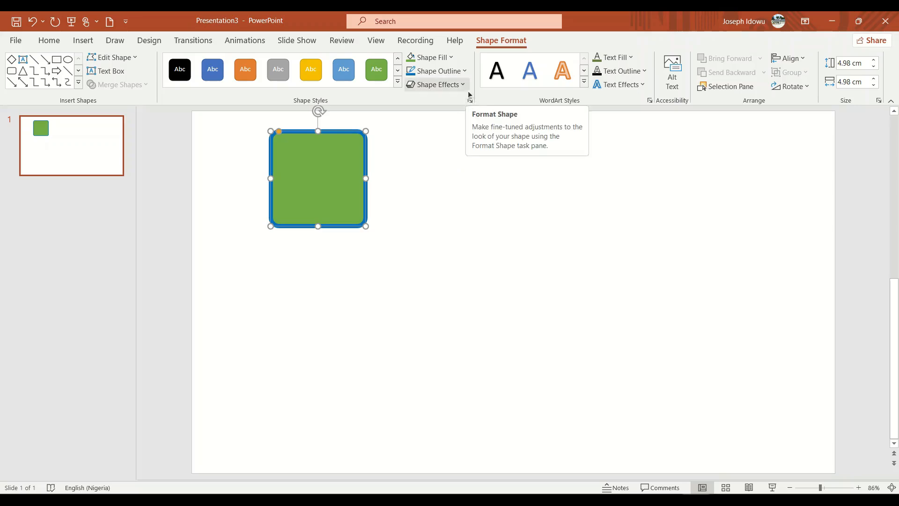
left_click(448, 72)
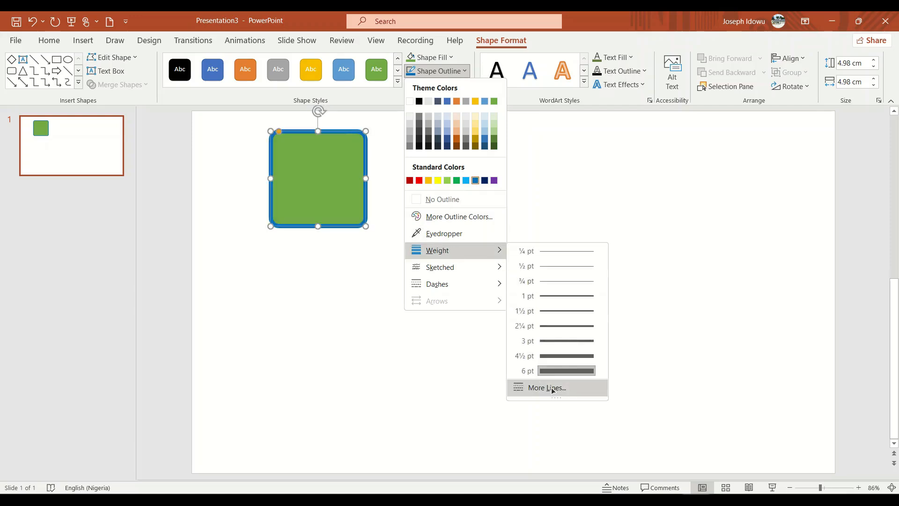
left_click(521, 104)
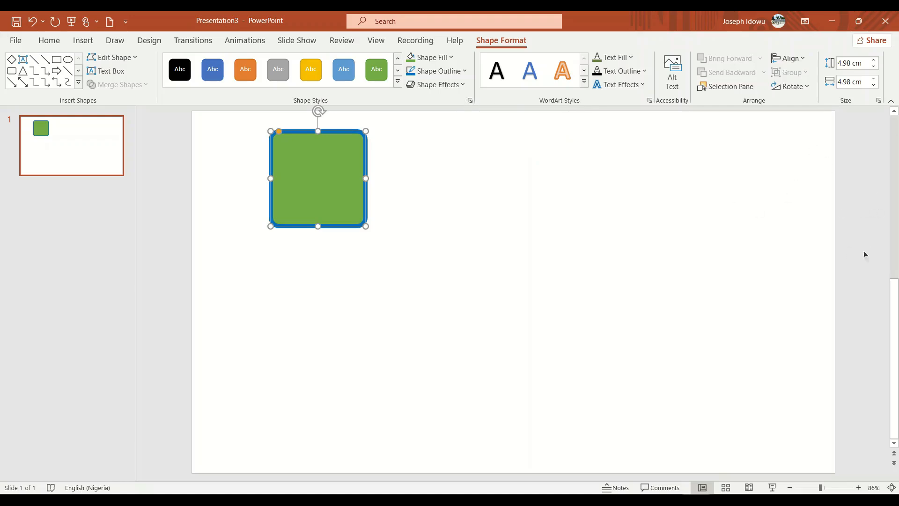
- Open the detailed shape formatting options, view the text options, and expand the Shadow settings under the shape's effects
left_click(470, 100)
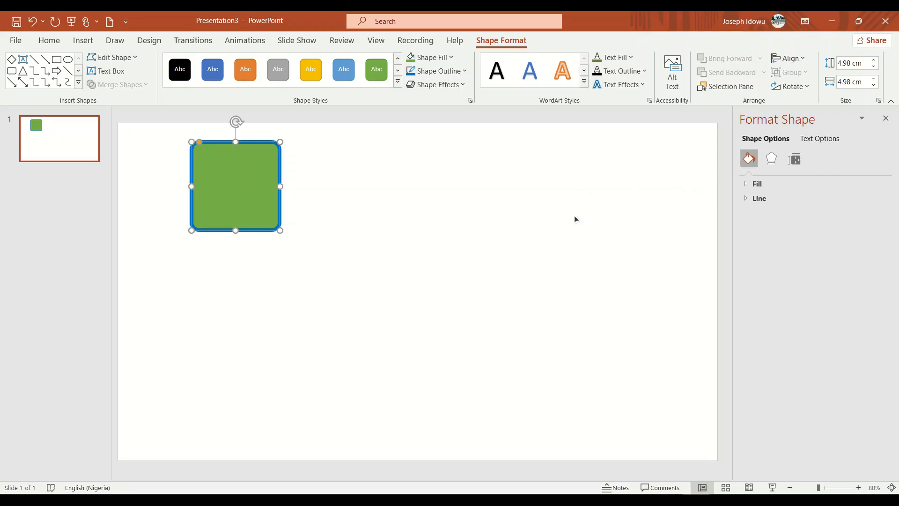
left_click(820, 139)
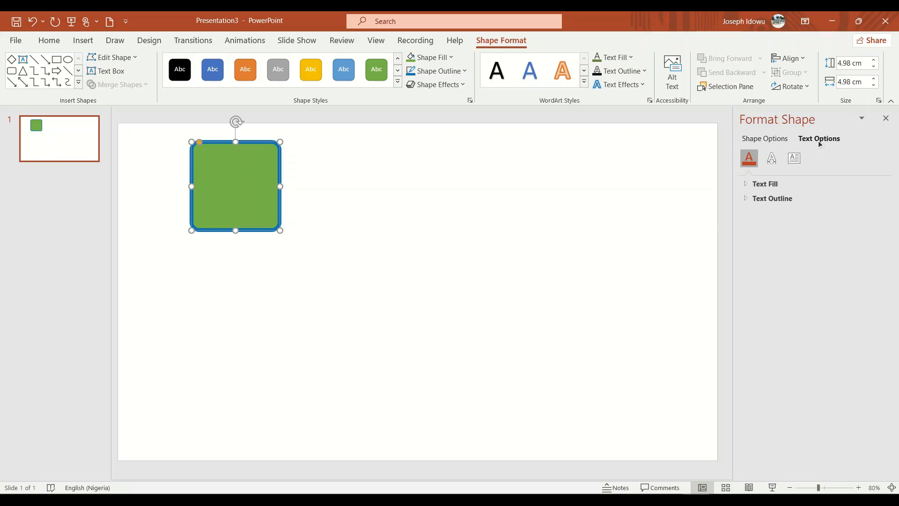
left_click(765, 141)
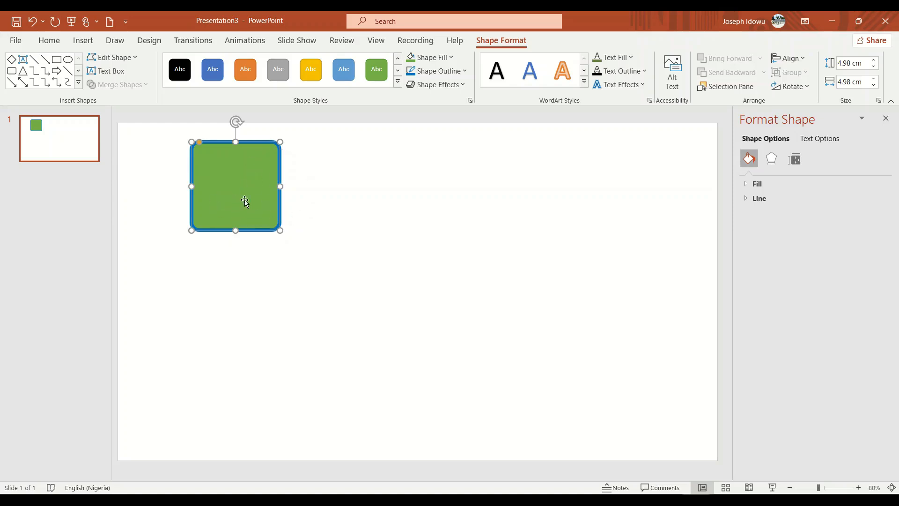
left_click(772, 160)
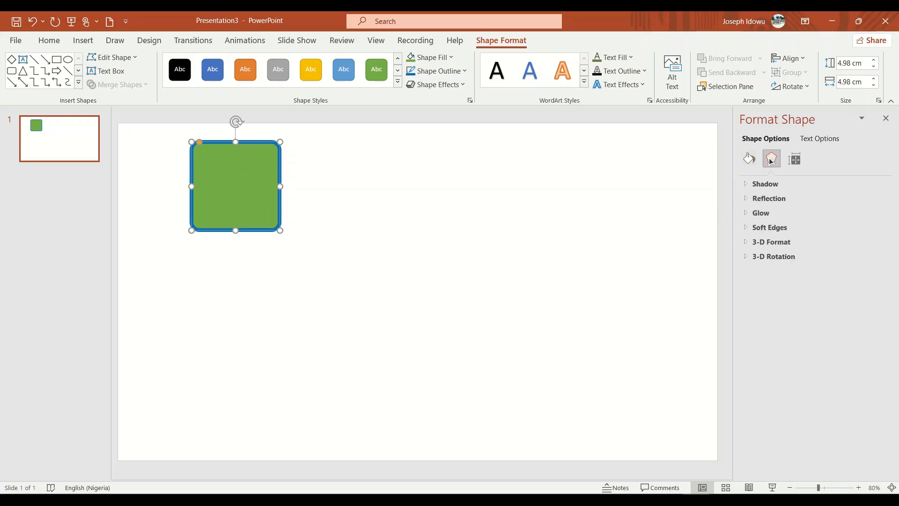
left_click(748, 185)
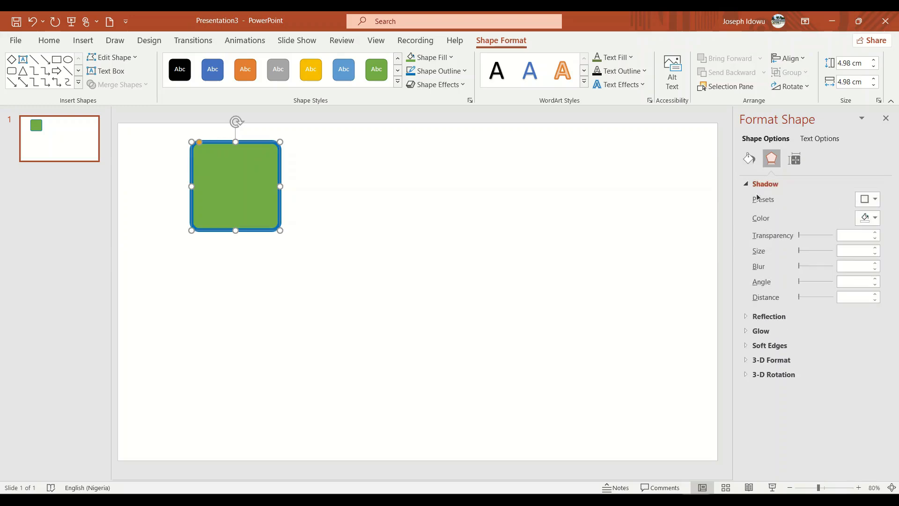
- Examine the shadow presets in the formatting settings and the matching shadow choices among the Shape Effects
left_click(865, 201)
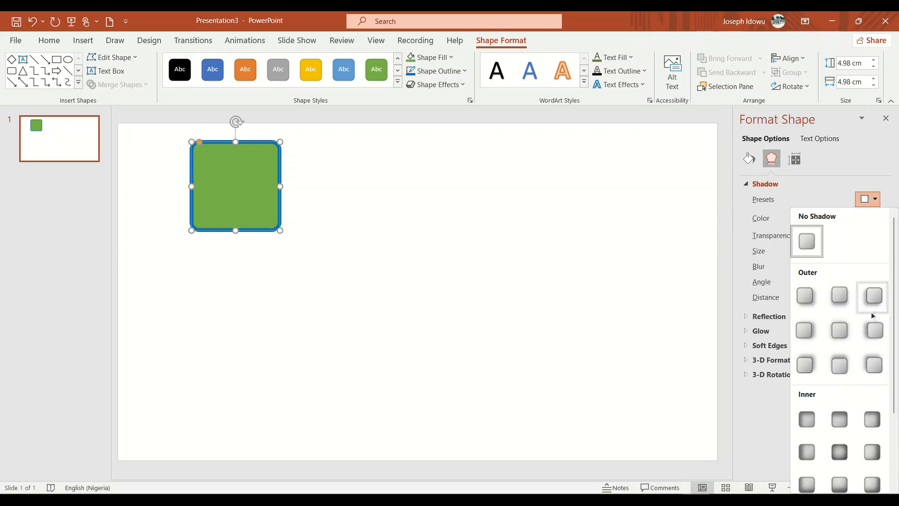
left_click(829, 186)
left_click(829, 186)
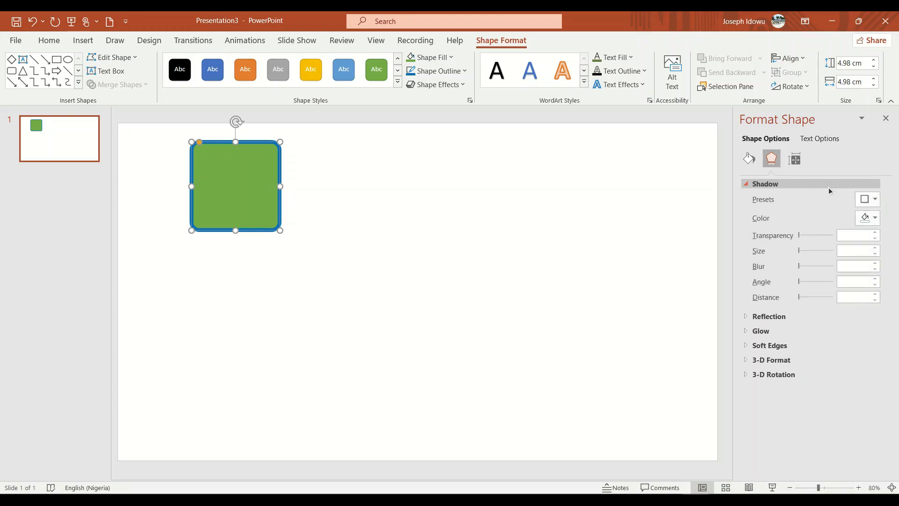
left_click(437, 86)
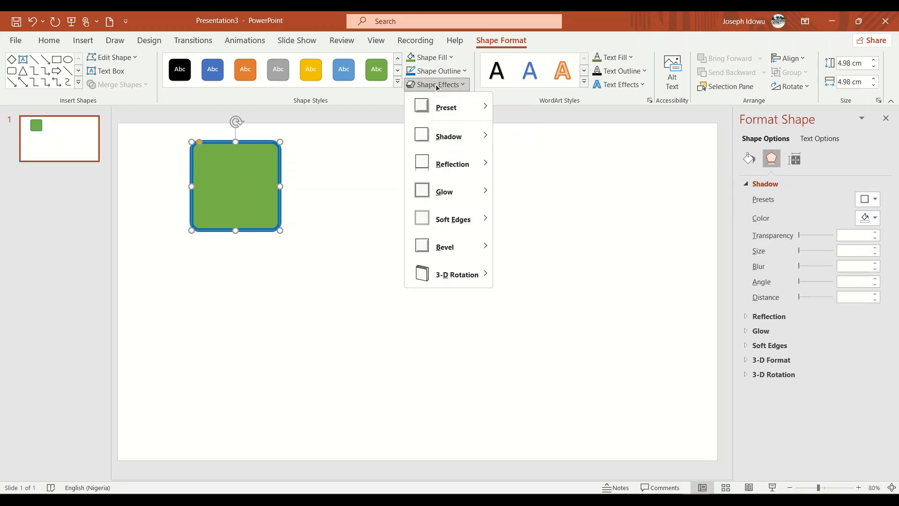
mouse_move(443, 138)
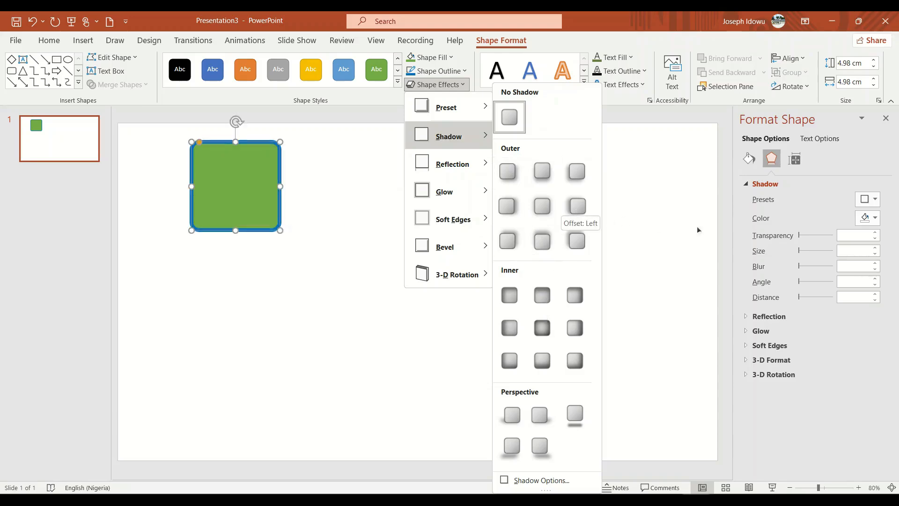
left_click(811, 215)
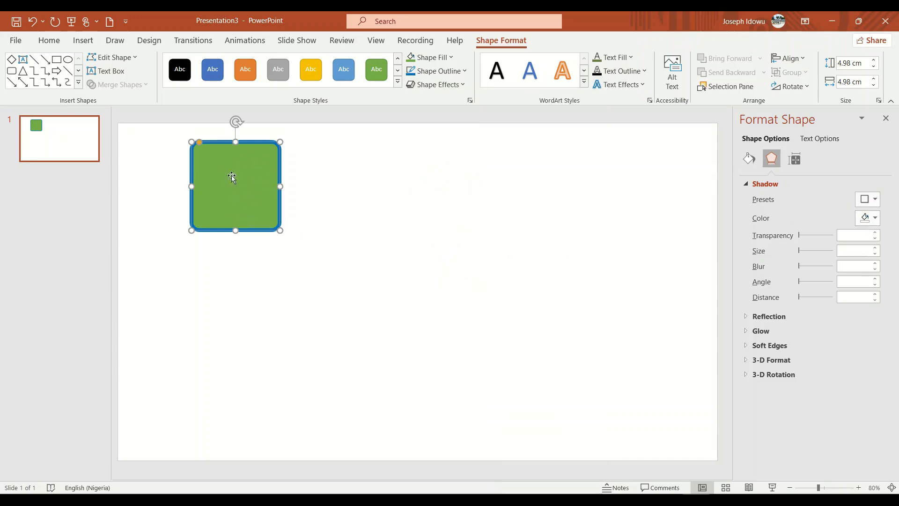
- Apply the outer shadow preset offset to the bottom right to the green rounded square
left_click(874, 200)
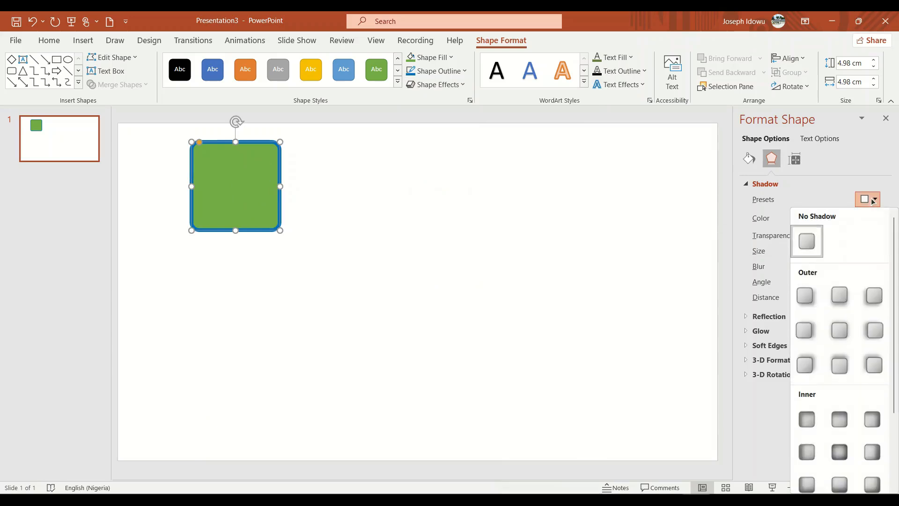
left_click(807, 296)
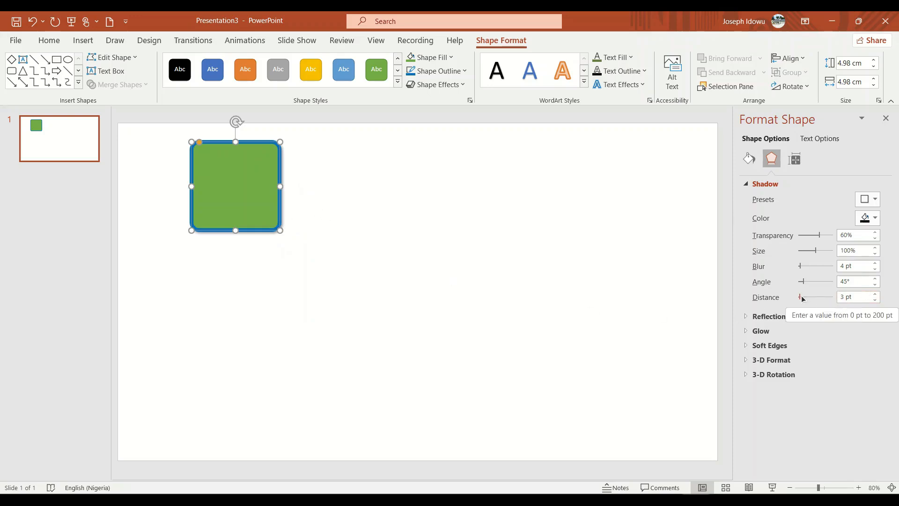
- Increase the distance of the green rounded square's shadow to 13 pt
left_click(874, 293)
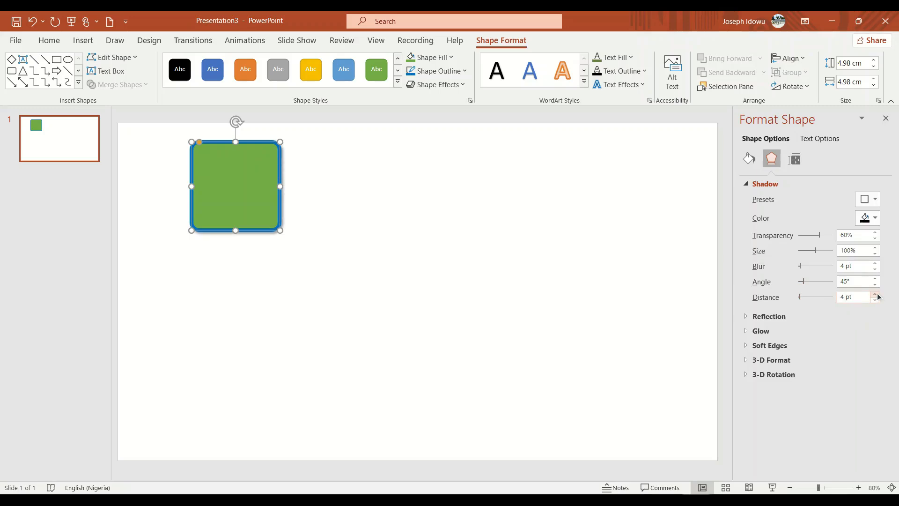
left_click(875, 294)
left_click(875, 294)
left_click(875, 294)
left_click(875, 293)
left_click(875, 294)
left_click(875, 294)
left_click(875, 293)
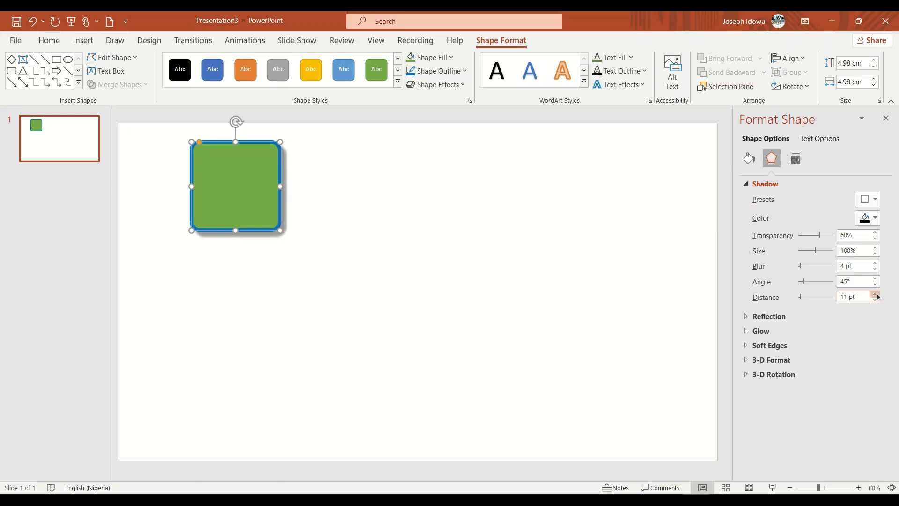
left_click(875, 294)
left_click(875, 293)
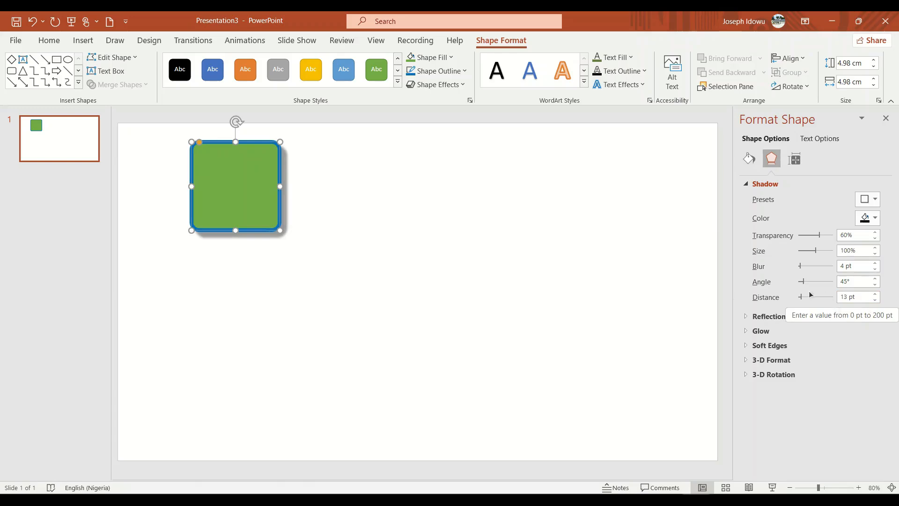
- Try the square's shadow at angles of 80° and 0°
left_click(875, 279)
left_click(876, 279)
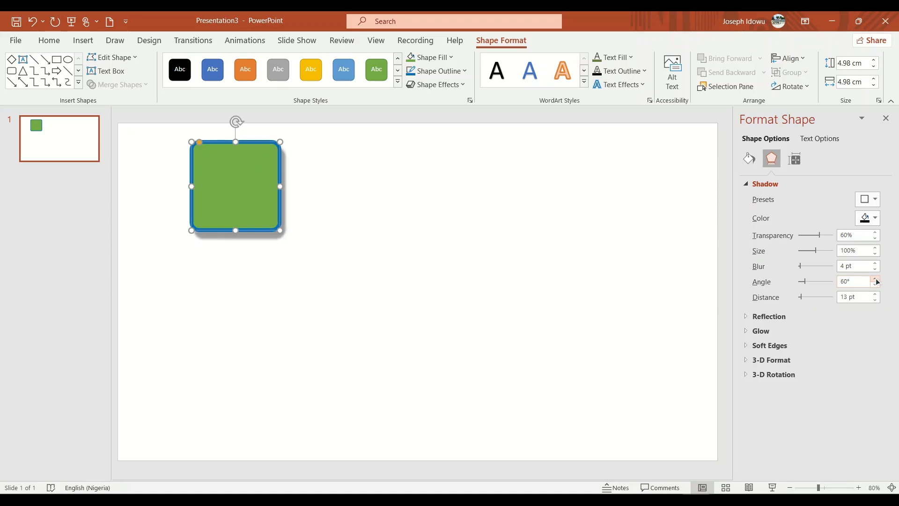
left_click(876, 279)
left_click(876, 280)
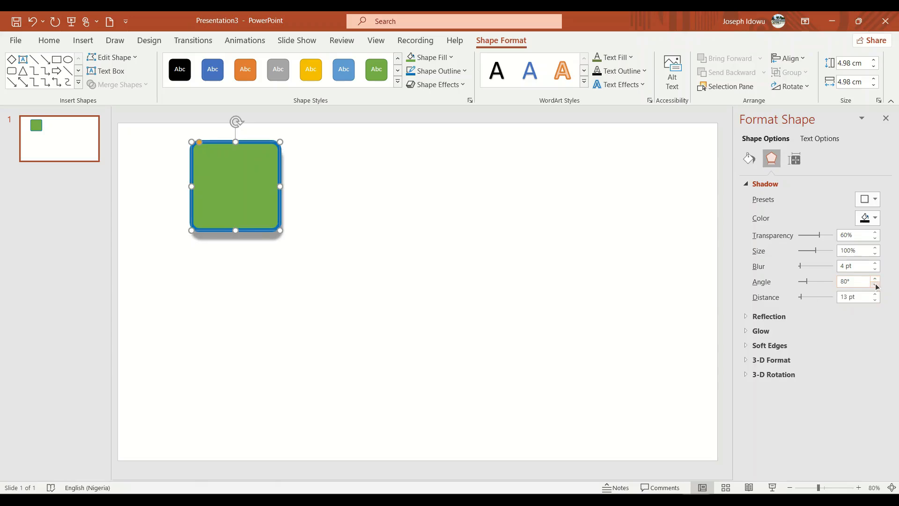
left_click(876, 284)
left_click(876, 284)
left_click(876, 284)
left_click(876, 284)
left_click(875, 284)
left_click(876, 284)
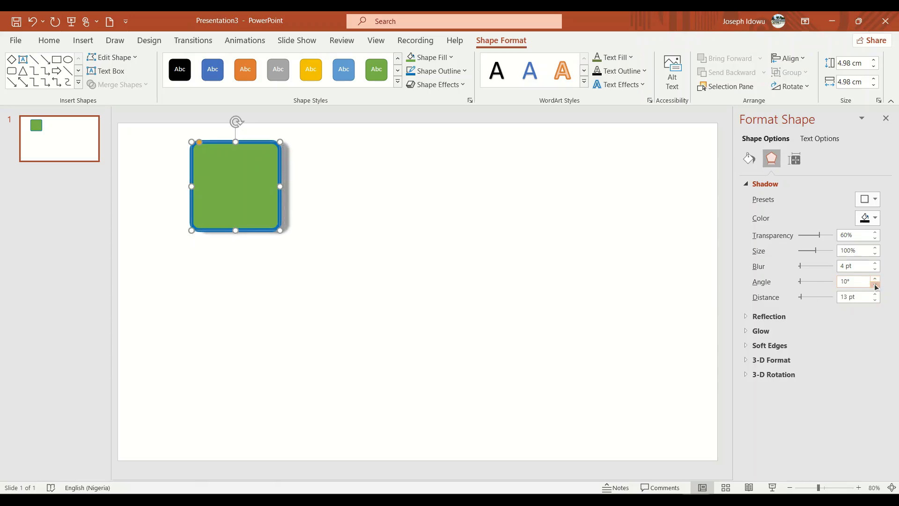
left_click(876, 285)
left_click(875, 284)
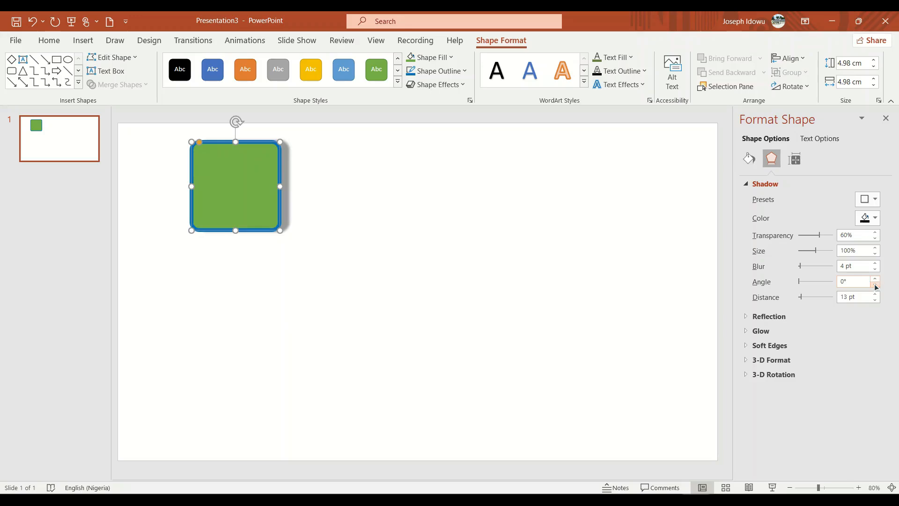
- Adjust the angle of the square's shadow to 30°
left_click(876, 279)
left_click(876, 279)
left_click(875, 279)
left_click(876, 280)
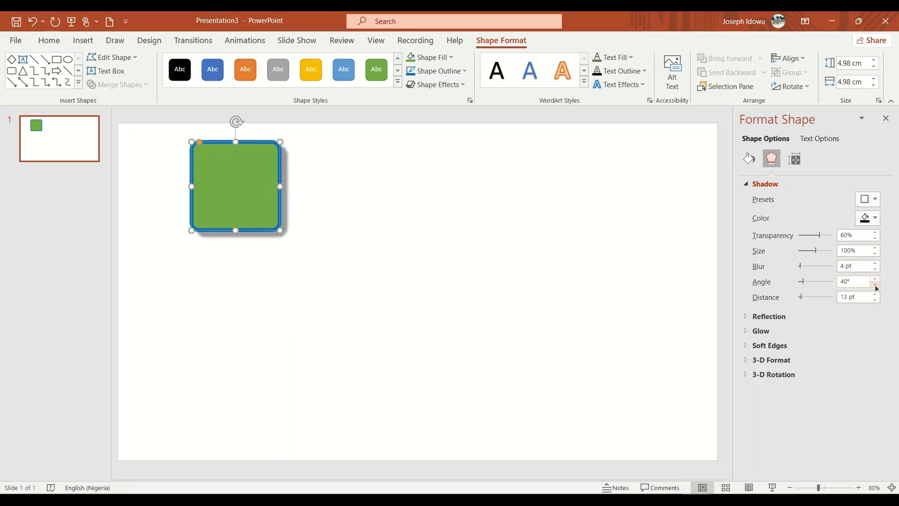
left_click(875, 284)
left_click(875, 284)
left_click(875, 285)
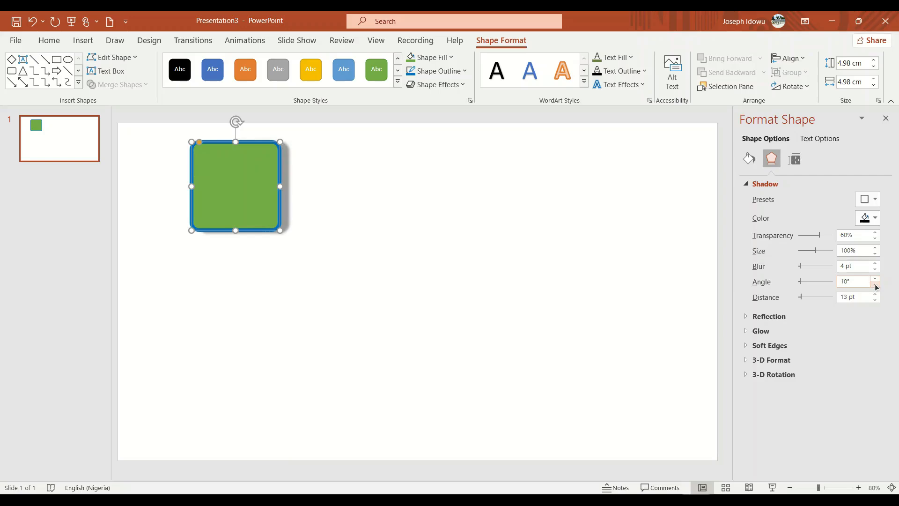
left_click(875, 279)
left_click(875, 279)
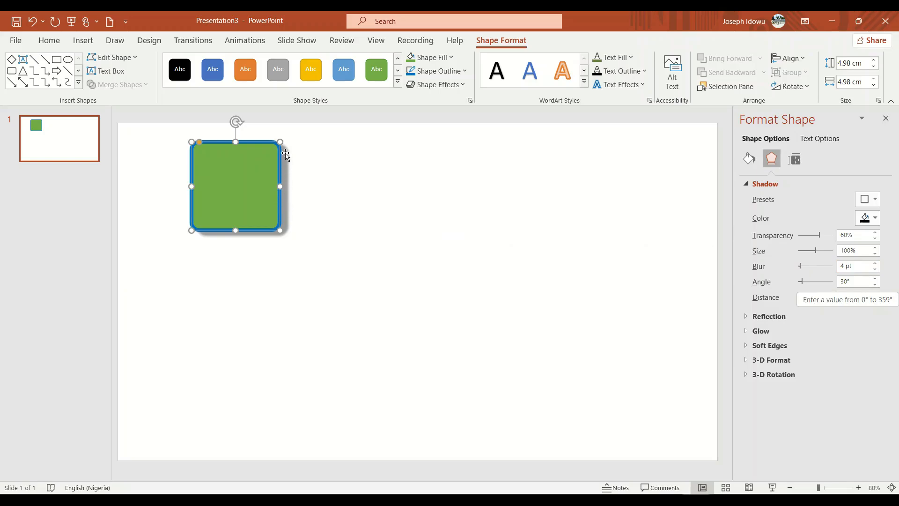
- Try theme orange and standard dark red as the shadow color, and return it to theme black
left_click(867, 218)
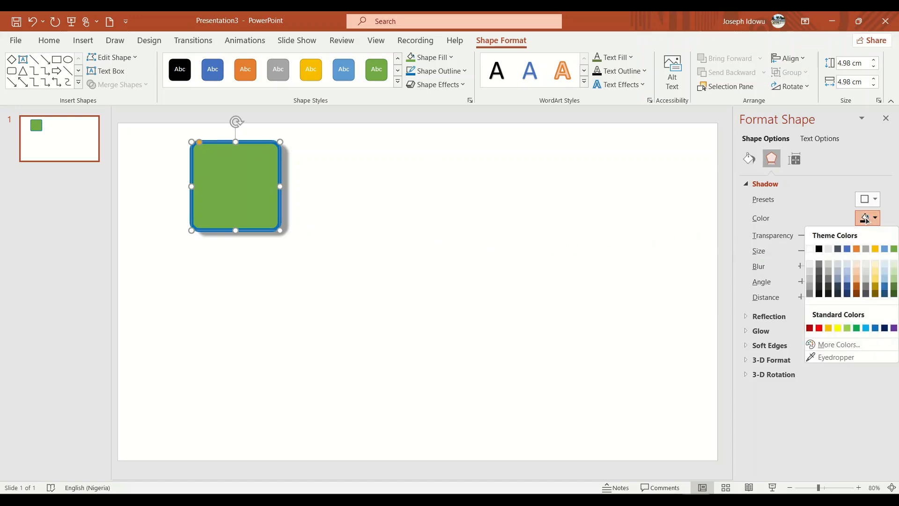
left_click(856, 249)
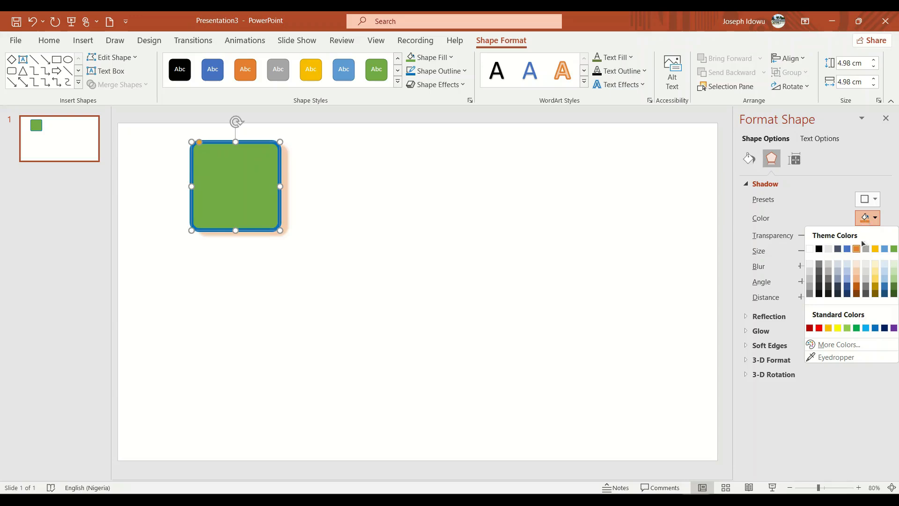
left_click(810, 328)
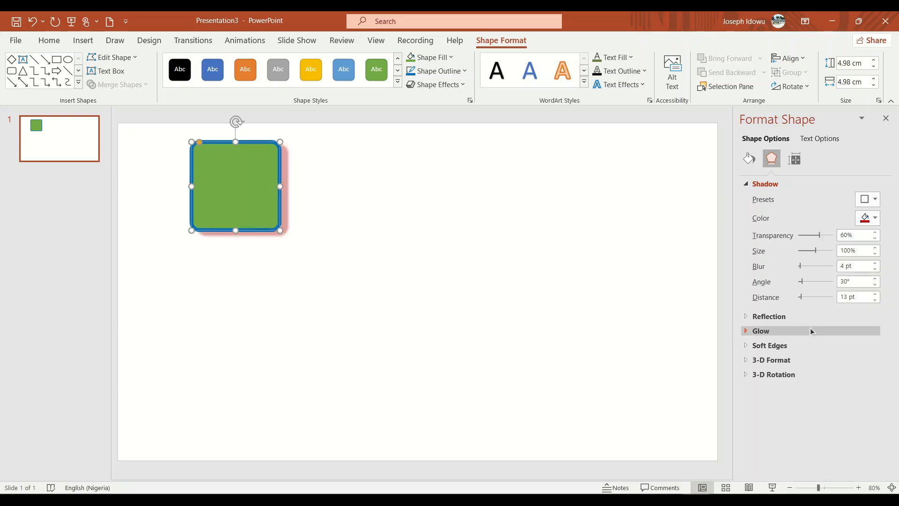
left_click(869, 217)
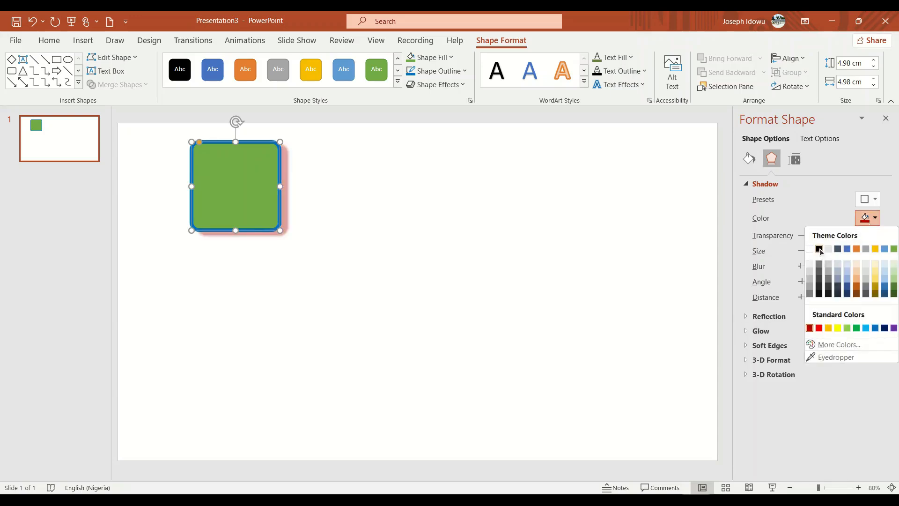
left_click(819, 249)
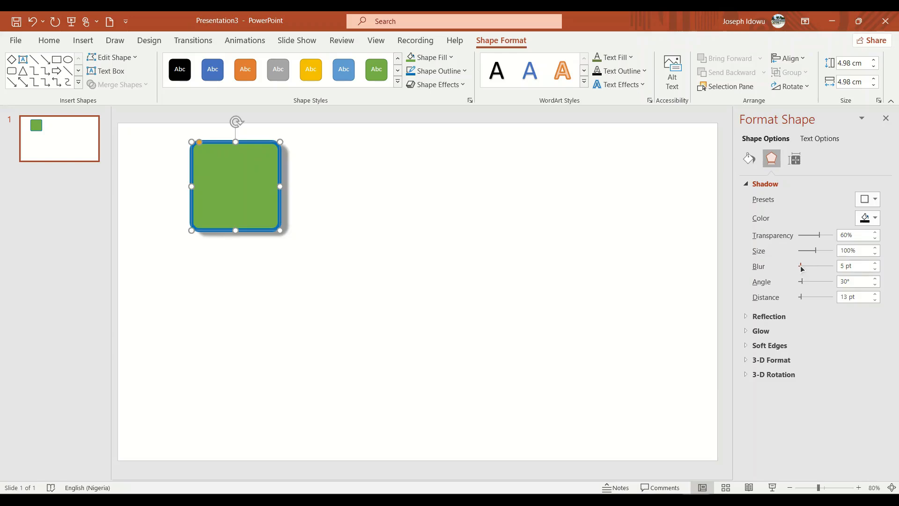
- Increase the shadow's blur to 21 pt and its size to 109%
left_click_drag(801, 266, 811, 269)
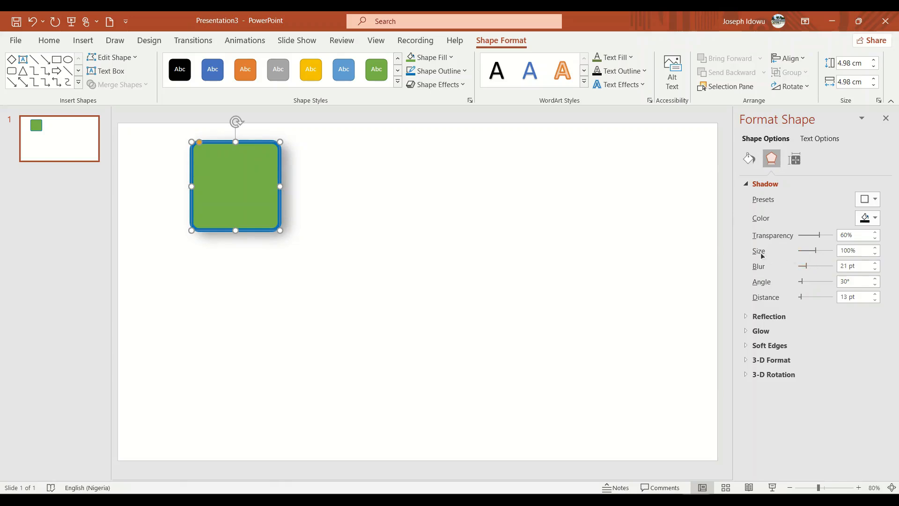
left_click(876, 251)
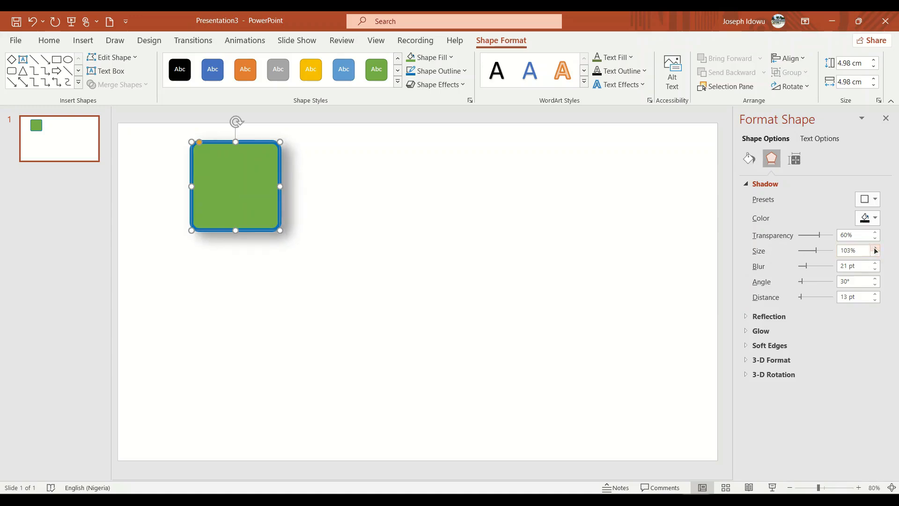
left_click(876, 251)
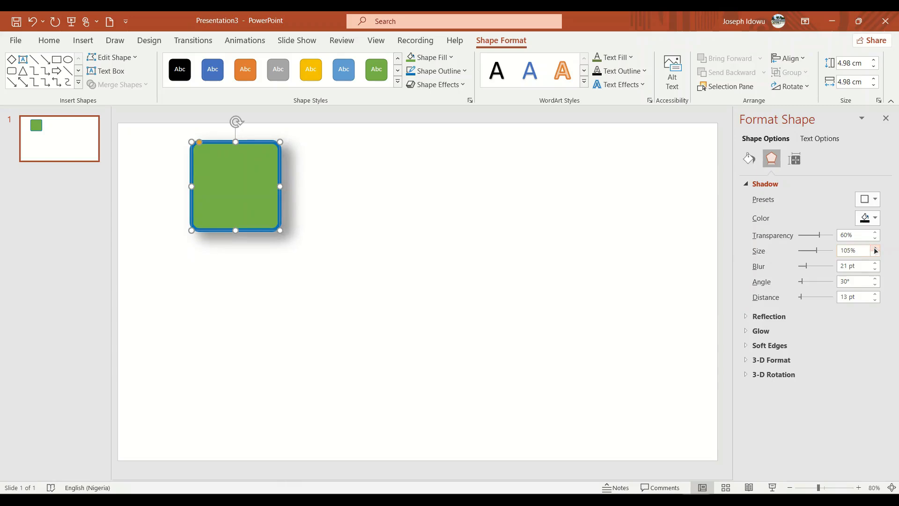
left_click(876, 250)
left_click(876, 250)
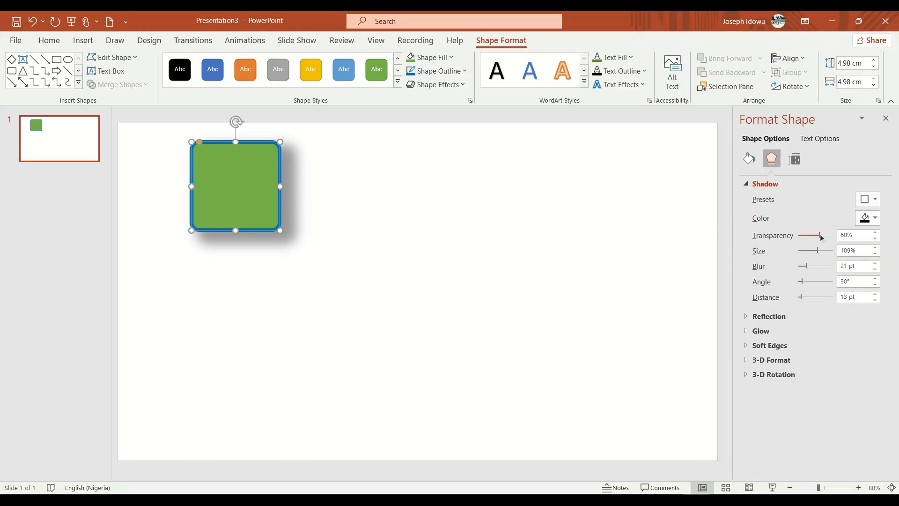
- Raise the transparency of the square's shadow to 80%
left_click(874, 234)
left_click(875, 234)
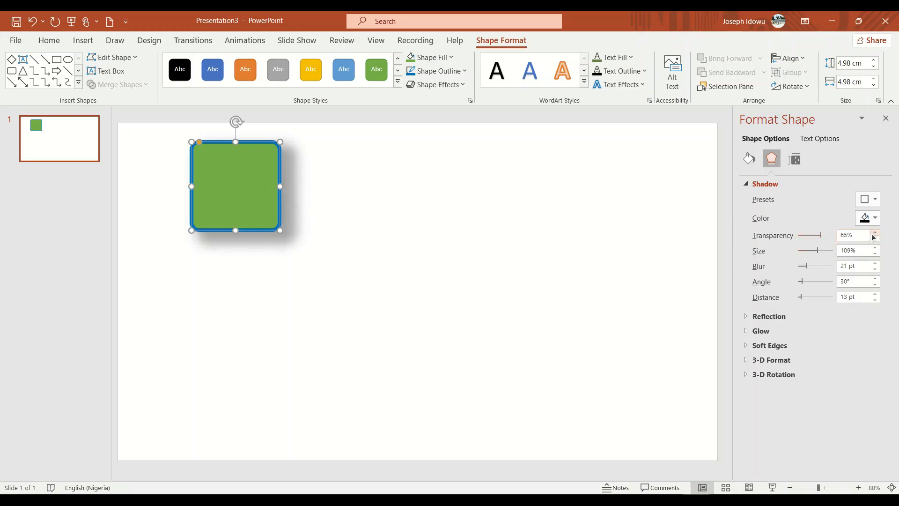
left_click(874, 234)
left_click(875, 233)
left_click(874, 234)
left_click(875, 234)
left_click(875, 233)
left_click(875, 233)
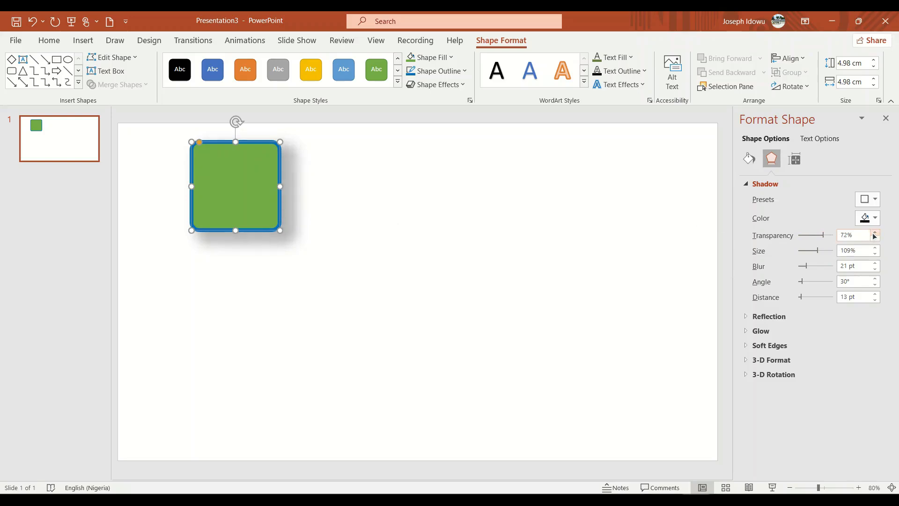
left_click(874, 233)
left_click(875, 233)
left_click(874, 233)
left_click(874, 234)
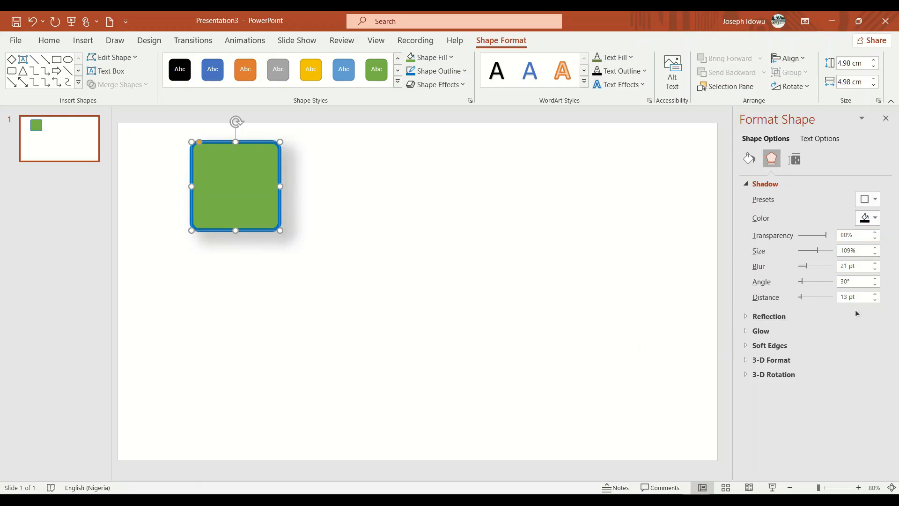
- Reduce the distance of the square's shadow to 3 pt
left_click(876, 302)
left_click(875, 301)
left_click(876, 301)
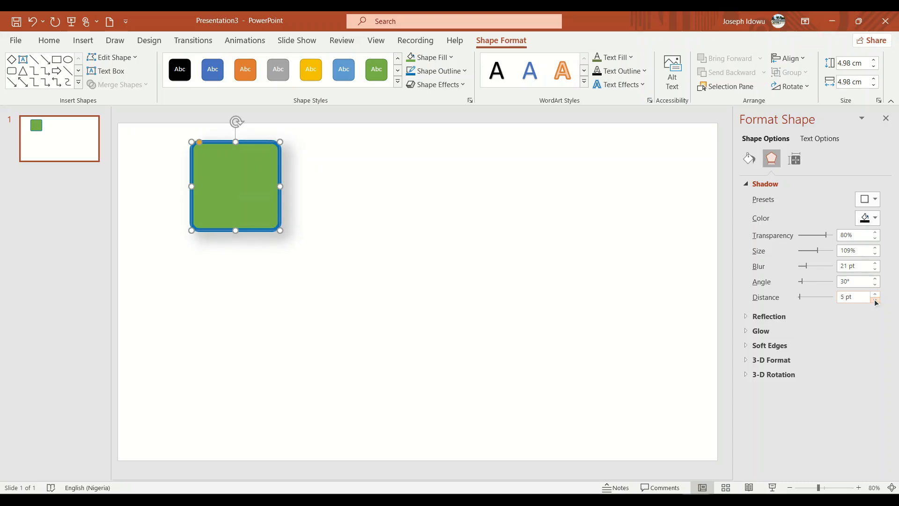
left_click(876, 301)
- Change the rounded square's outline to the white theme color
left_click(450, 60)
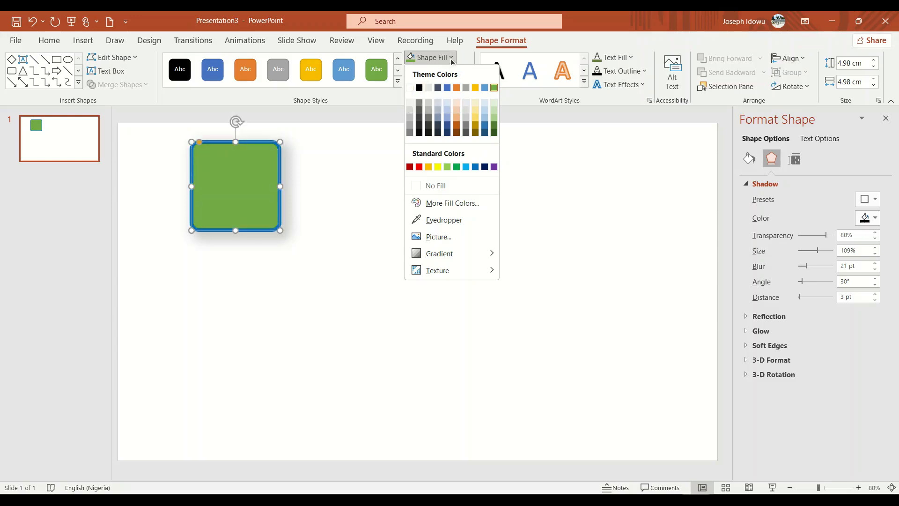
left_click(452, 60)
left_click(449, 73)
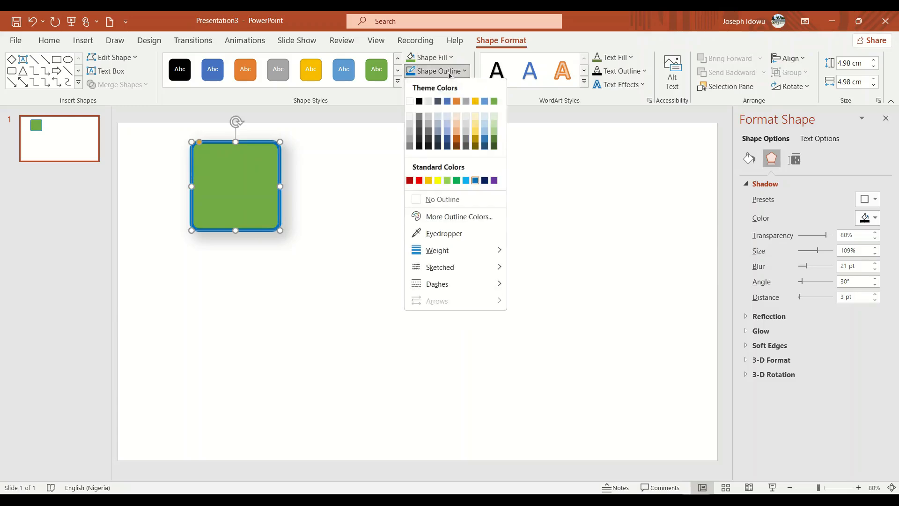
left_click(410, 102)
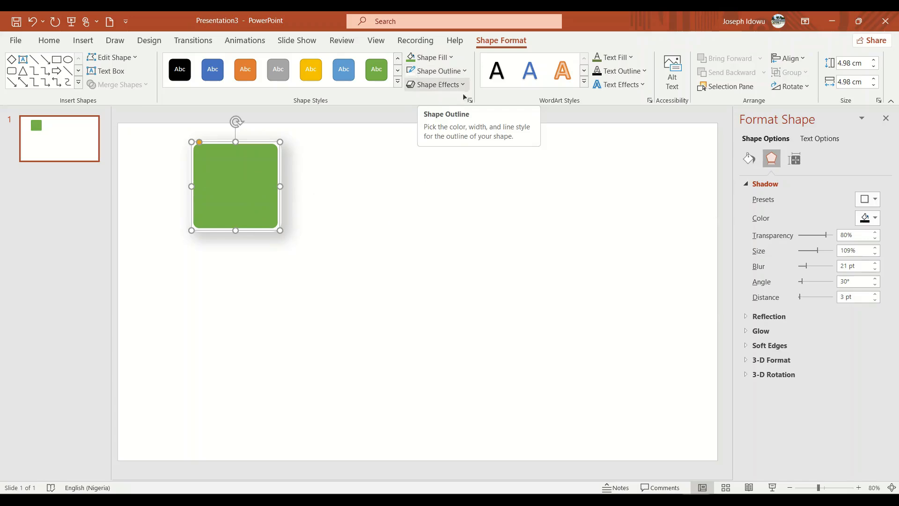
- Expand the shape's detailed line settings, try the gold theme color on the outline, and return it to white
left_click(749, 160)
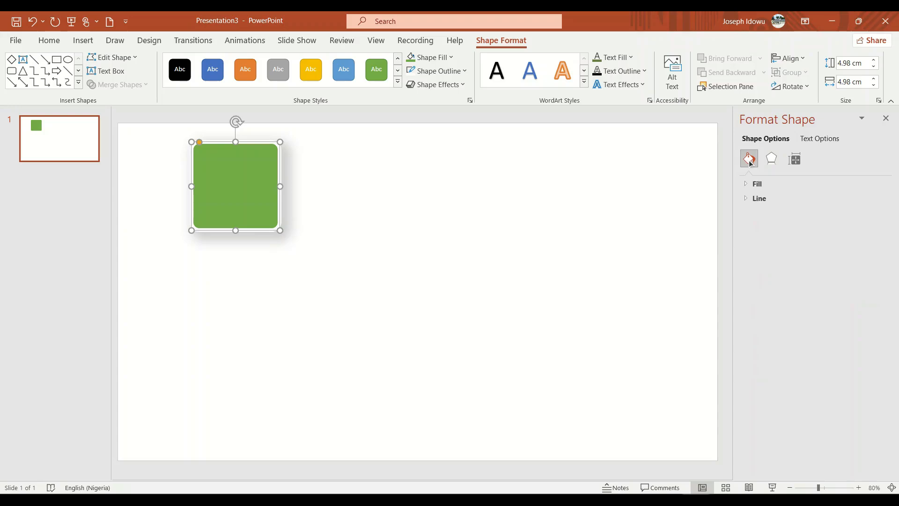
left_click(748, 199)
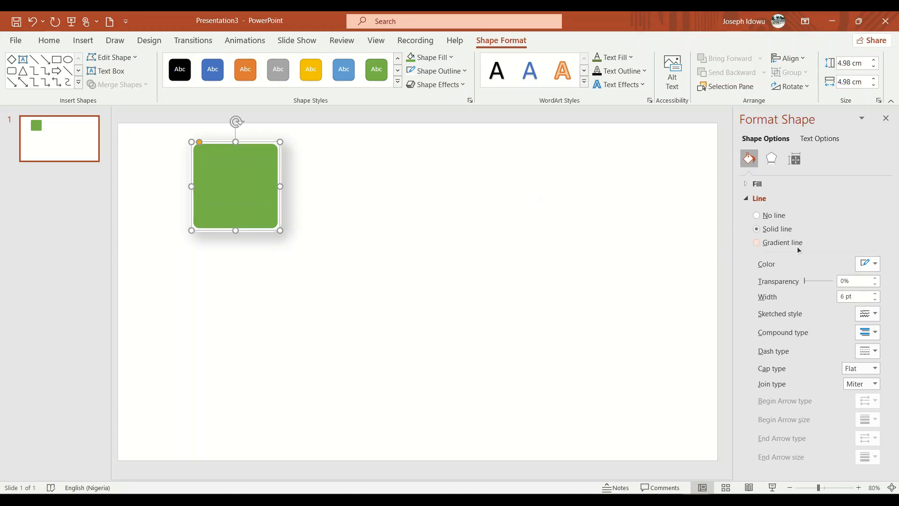
left_click(869, 266)
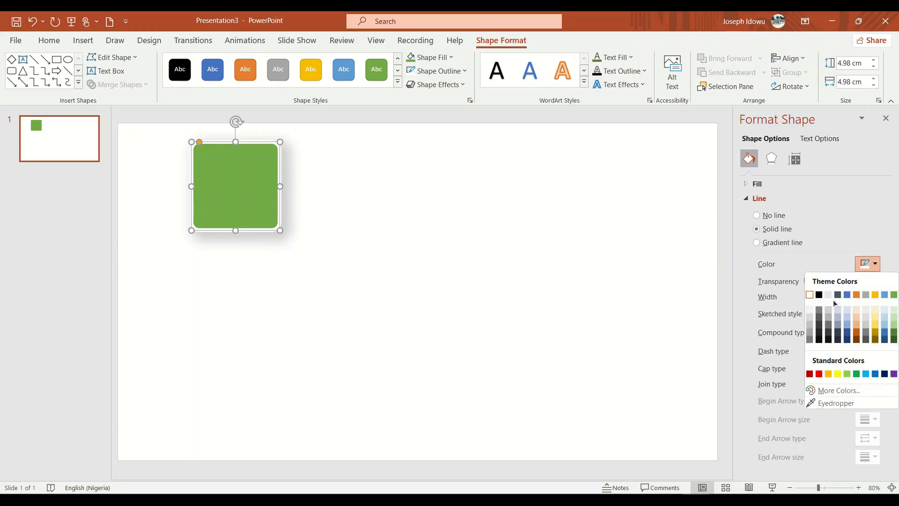
left_click(876, 295)
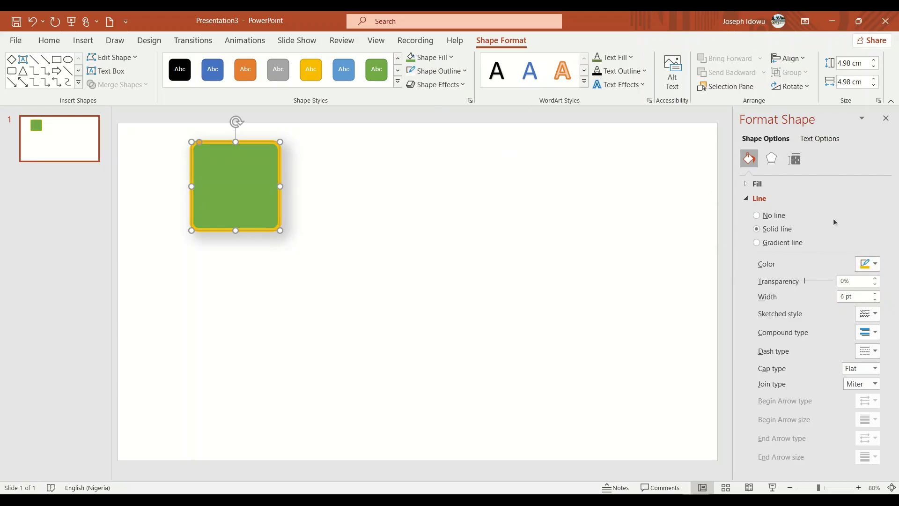
left_click(873, 265)
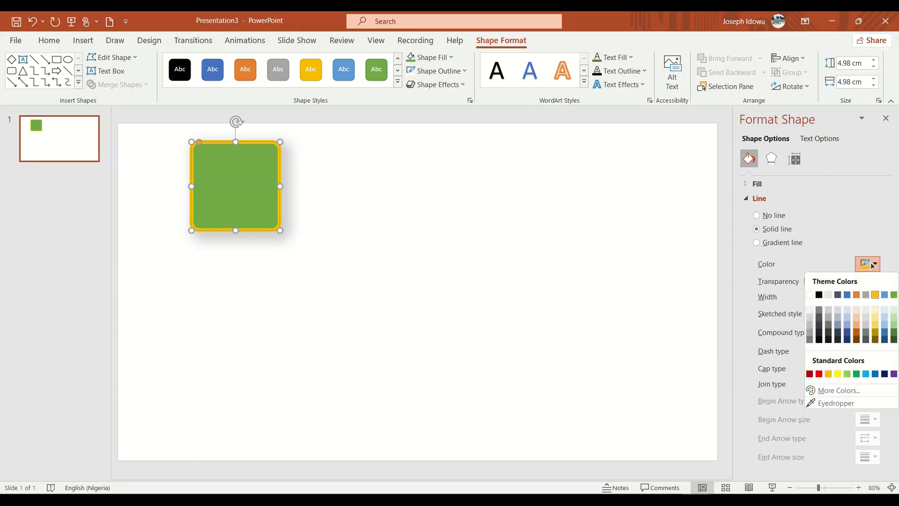
left_click(811, 295)
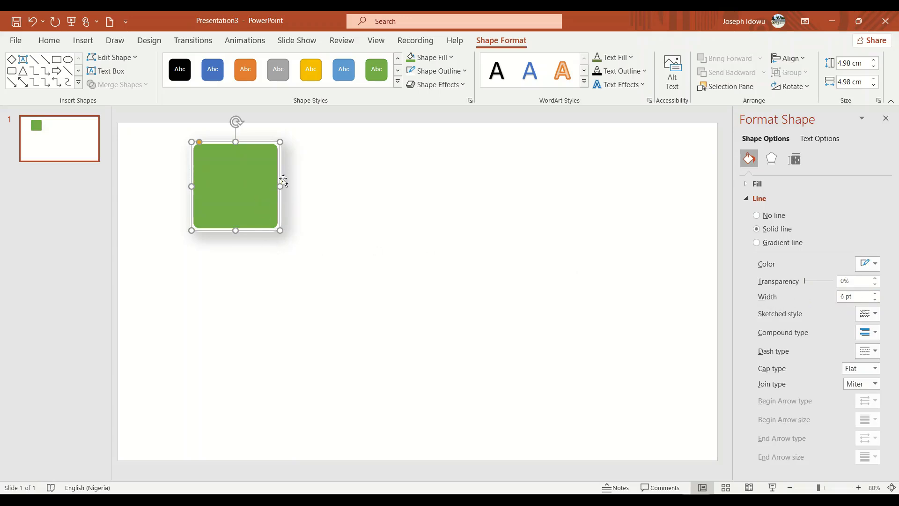
- Examine the available weights for the square's white outline
left_click(454, 73)
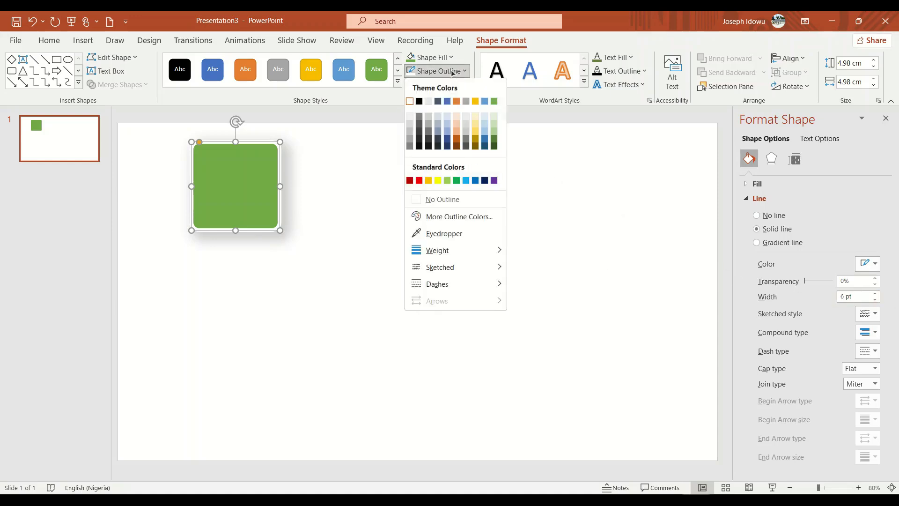
mouse_move(459, 250)
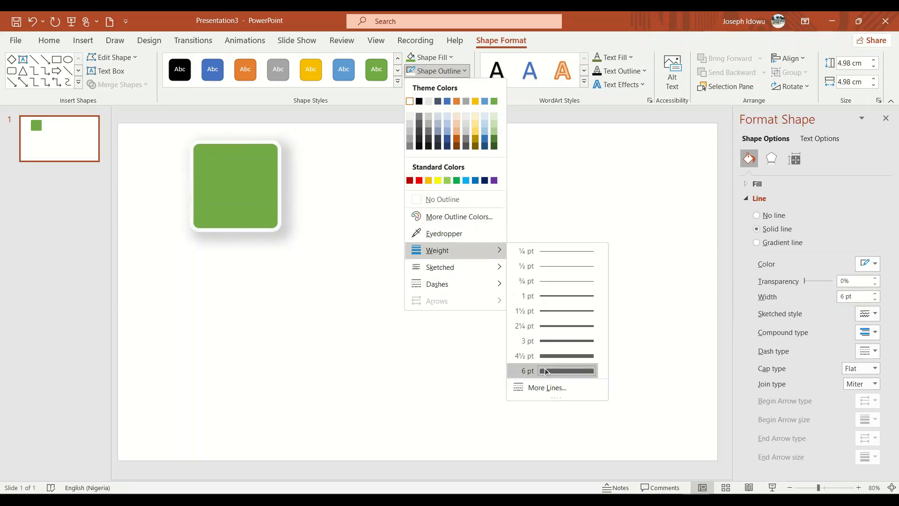
left_click(817, 314)
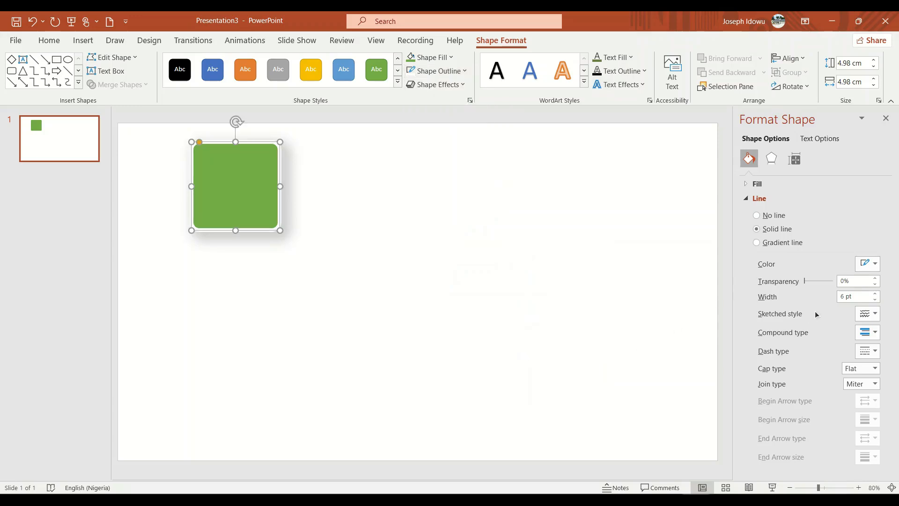
- Thicken the rounded square's white outline to a width of 19.25 pt
left_click(875, 294)
left_click(876, 294)
left_click(875, 294)
left_click(875, 294)
left_click(875, 294)
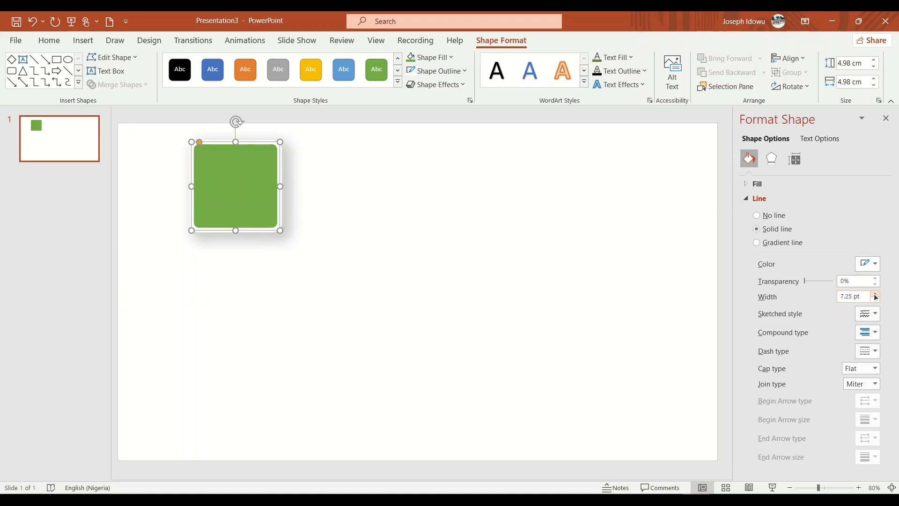
left_click(876, 294)
left_click(876, 294)
left_click(876, 294)
left_click(875, 294)
left_click(876, 295)
left_click(875, 294)
left_click(875, 294)
left_click(876, 294)
left_click(876, 294)
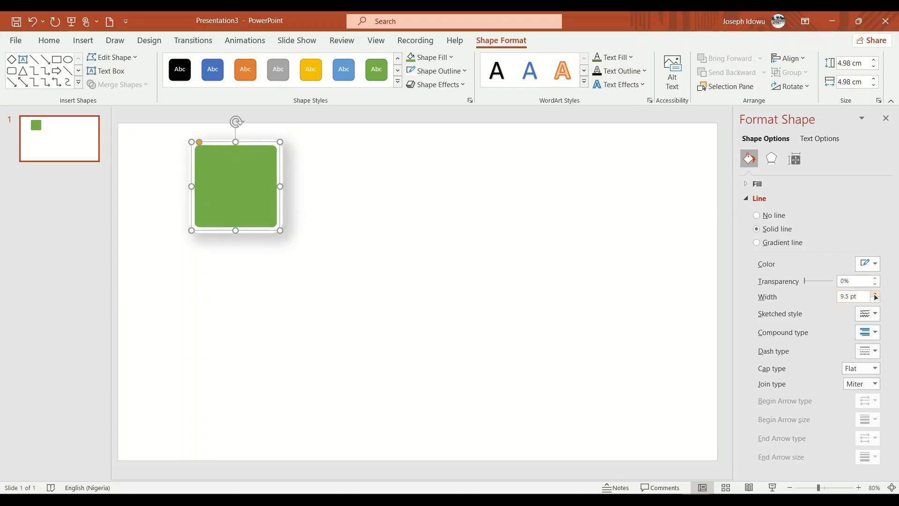
left_click(876, 294)
left_click(875, 294)
left_click(875, 294)
left_click(875, 295)
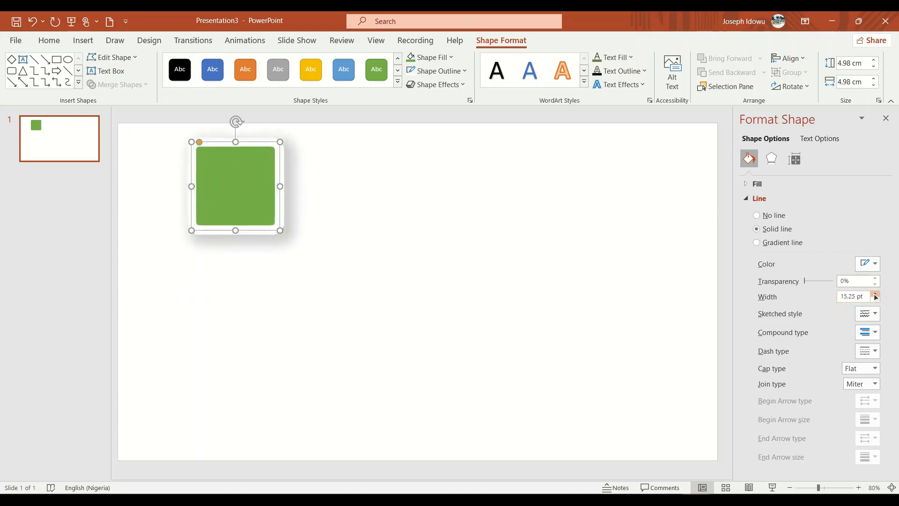
left_click(875, 294)
left_click(875, 294)
left_click(876, 294)
left_click(875, 294)
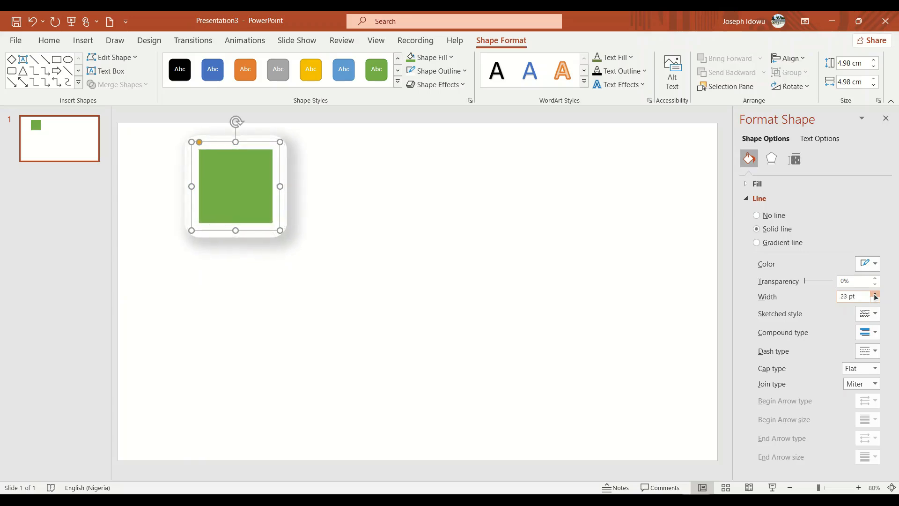
left_click(875, 295)
left_click(875, 294)
left_click(876, 295)
left_click(875, 294)
left_click(876, 300)
left_click(876, 299)
left_click(875, 300)
left_click(875, 300)
left_click(875, 299)
left_click(875, 300)
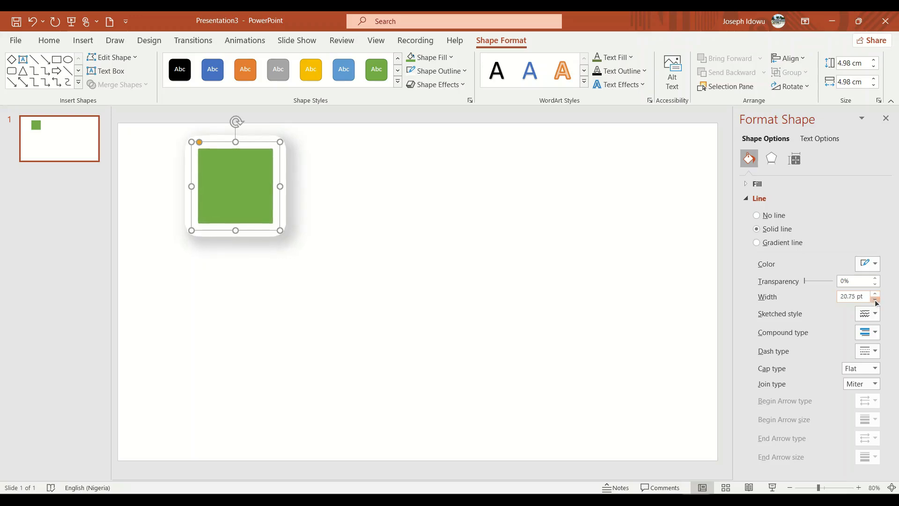
left_click(876, 300)
left_click(876, 300)
left_click(875, 300)
left_click(875, 300)
left_click(876, 299)
left_click(875, 300)
left_click(876, 300)
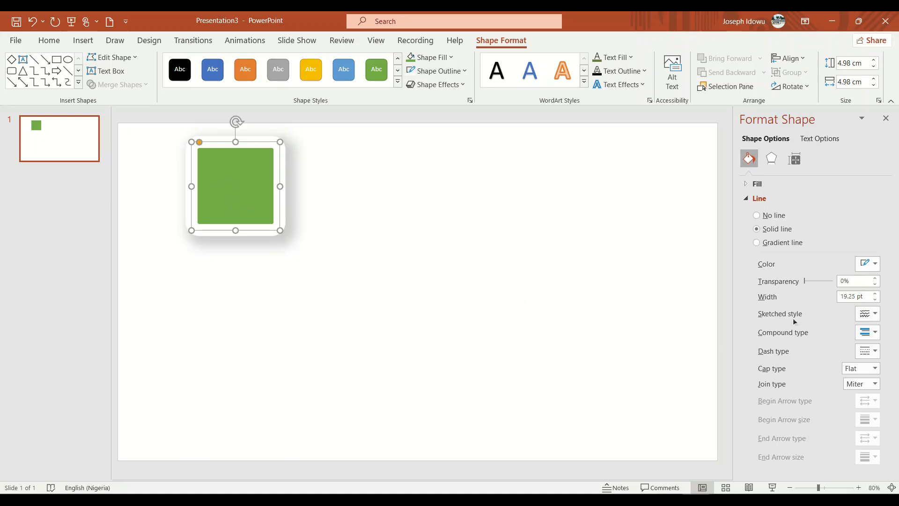
- Examine the sketched line styles available for the square's outline, without applying one
left_click(868, 317)
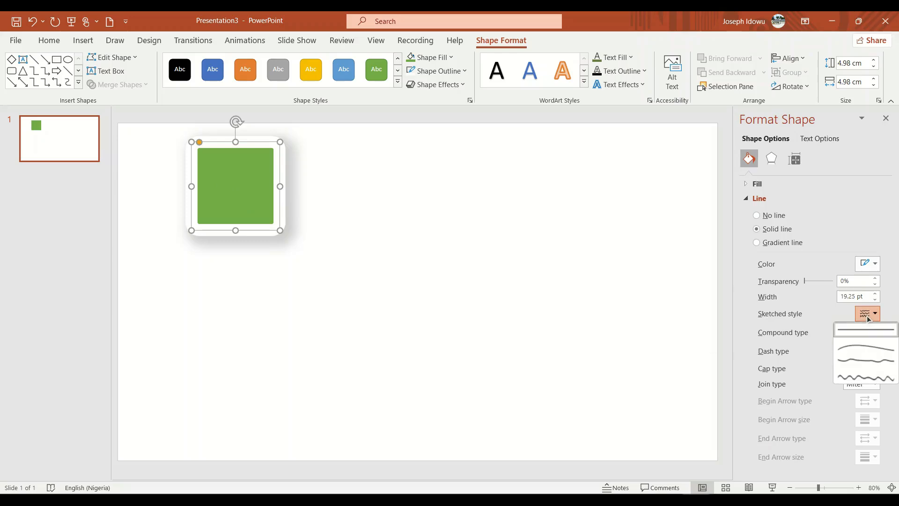
left_click(790, 329)
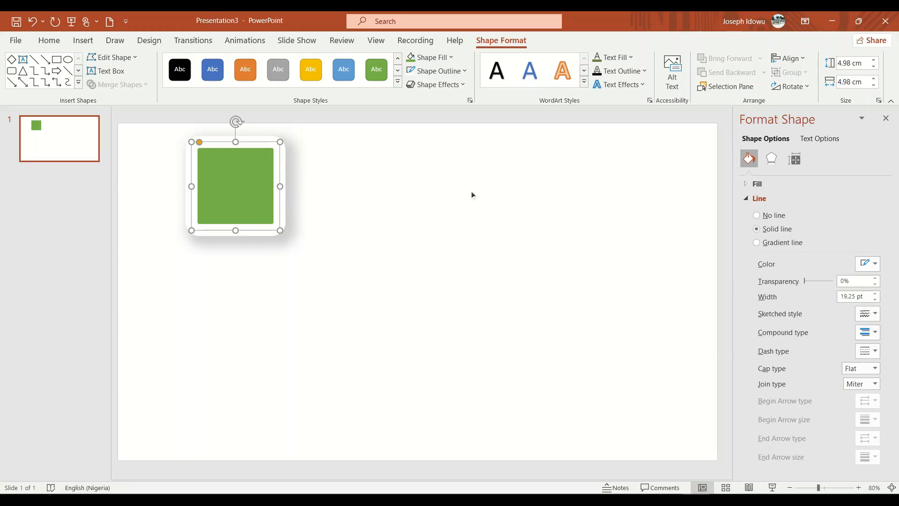
left_click(442, 73)
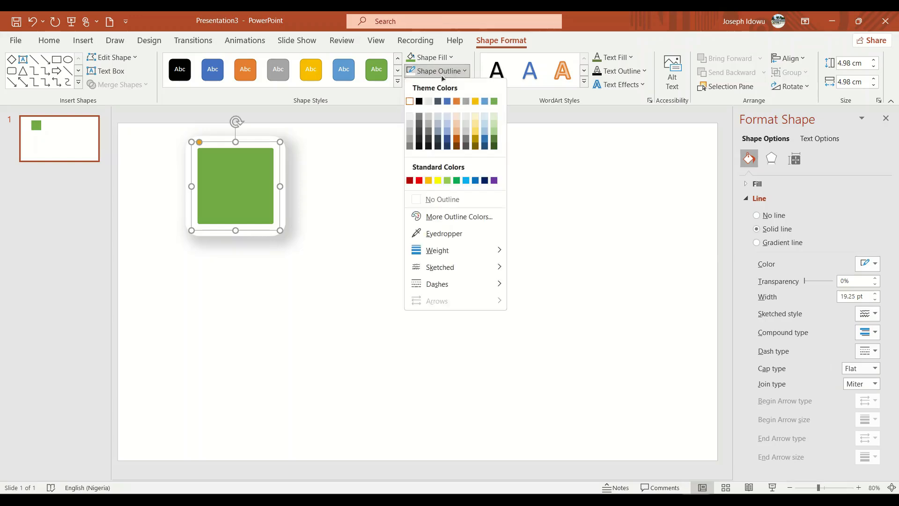
mouse_move(458, 267)
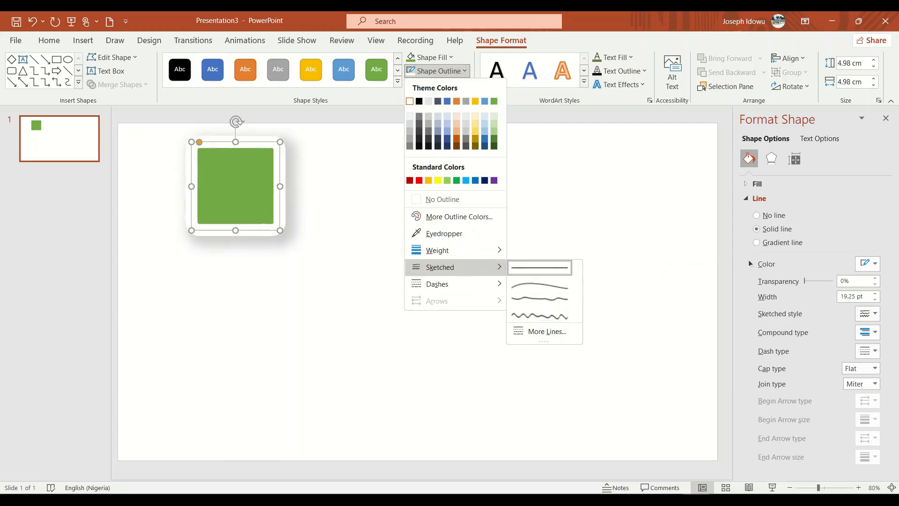
left_click(832, 261)
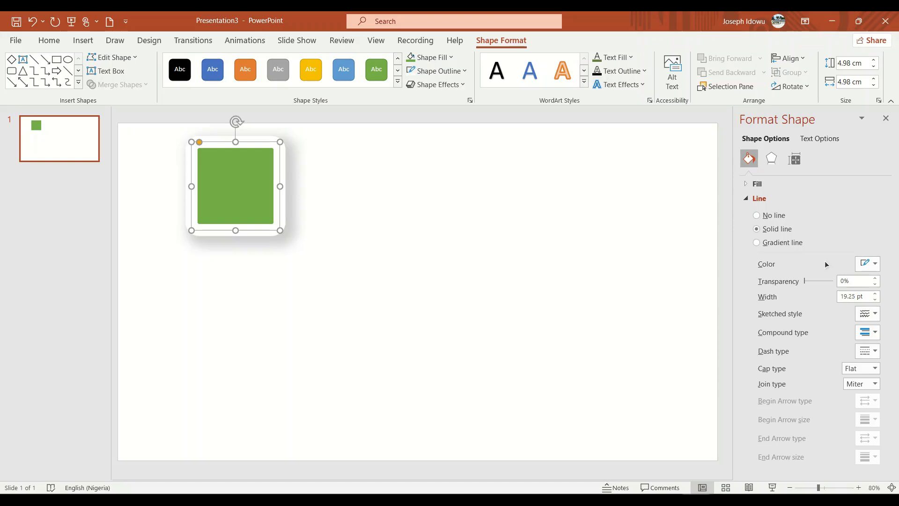
- Try the double, thick-thin, thin-thick and triple compound line types on the square's outline
left_click(868, 333)
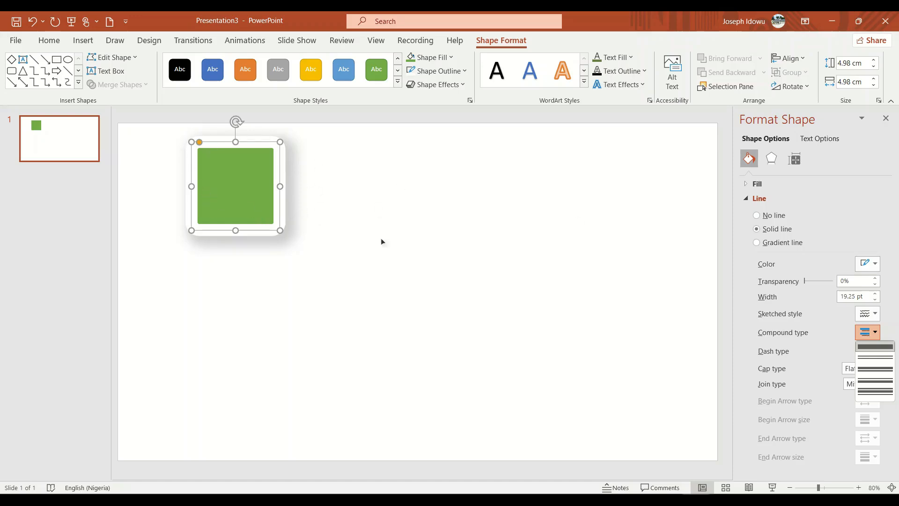
left_click(872, 358)
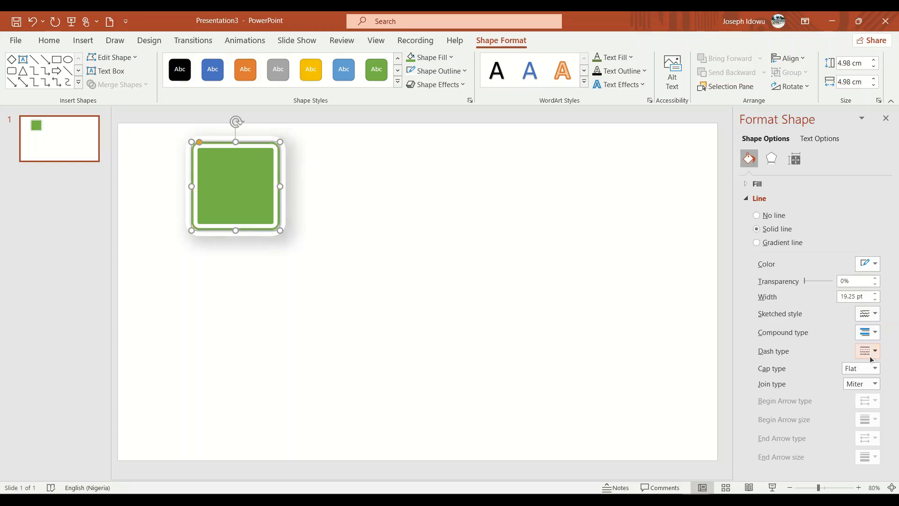
left_click(869, 332)
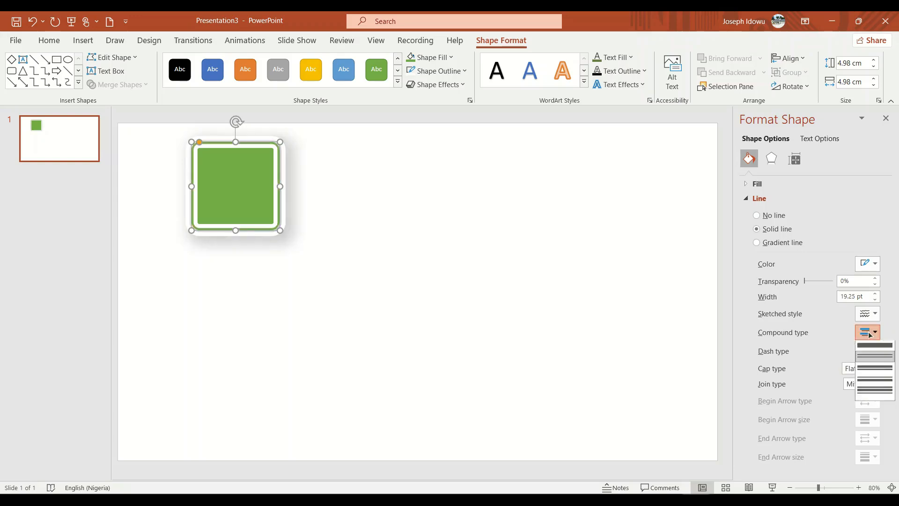
left_click(867, 370)
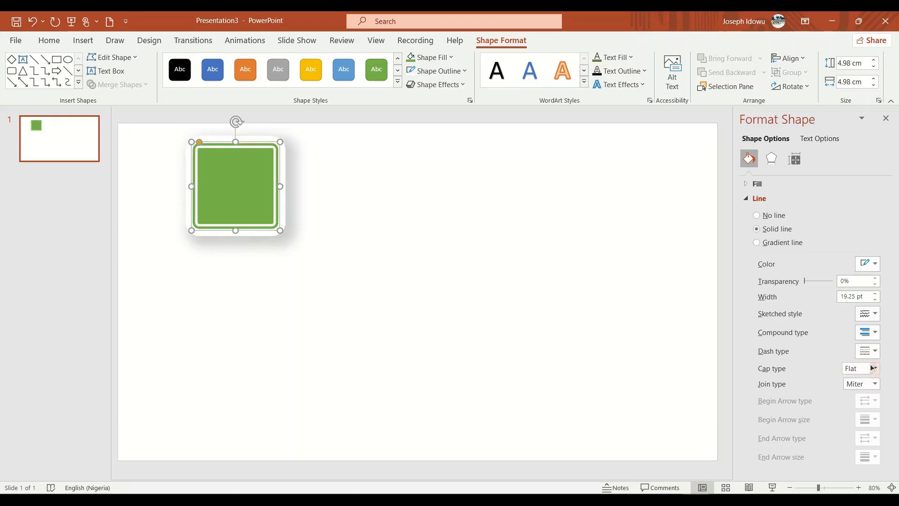
left_click(868, 332)
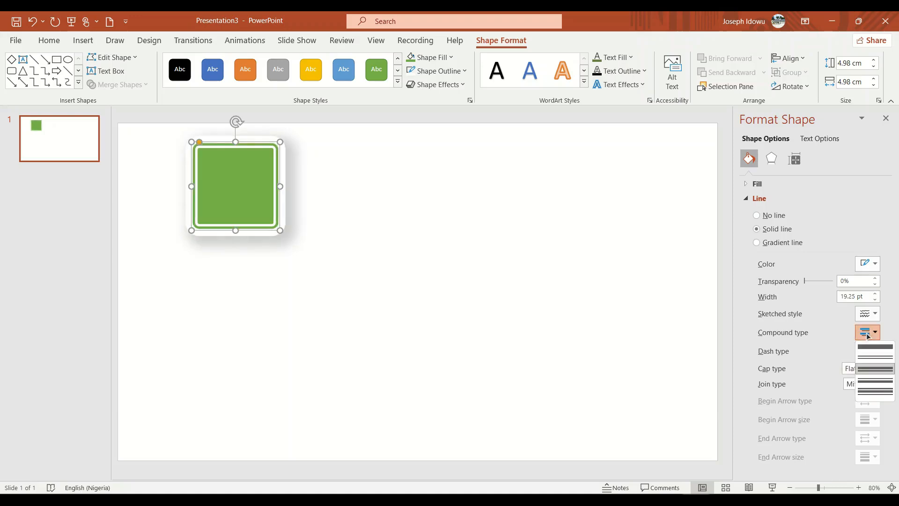
left_click(871, 383)
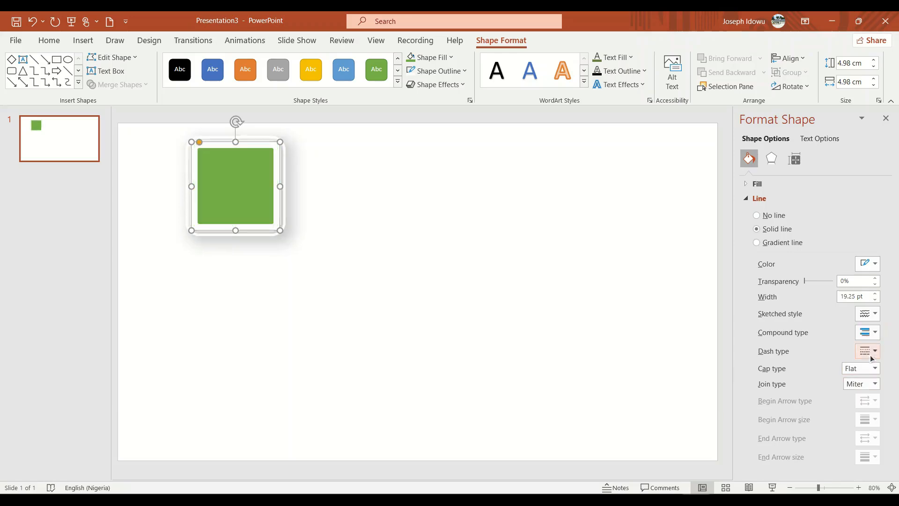
left_click(867, 332)
left_click(869, 392)
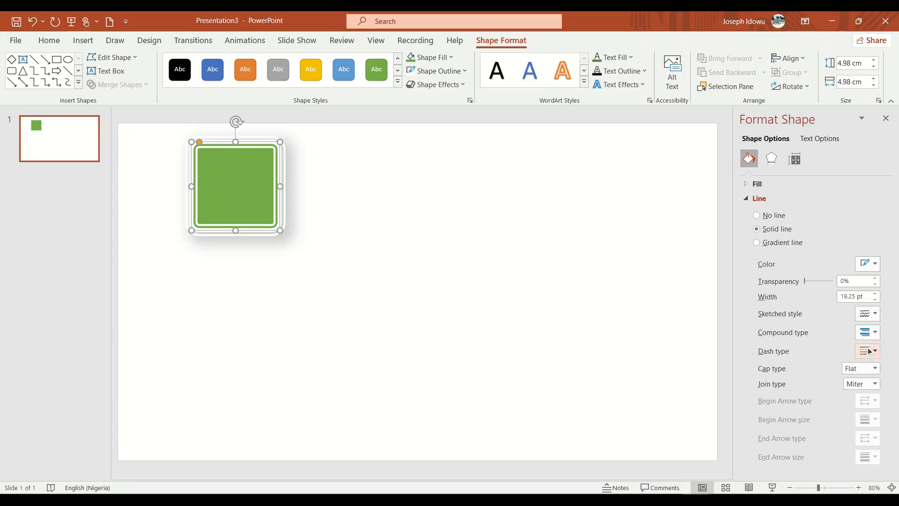
- Set the outline's compound type to the double line with a thick outer and thin inner stroke, and deselect the square
left_click(867, 332)
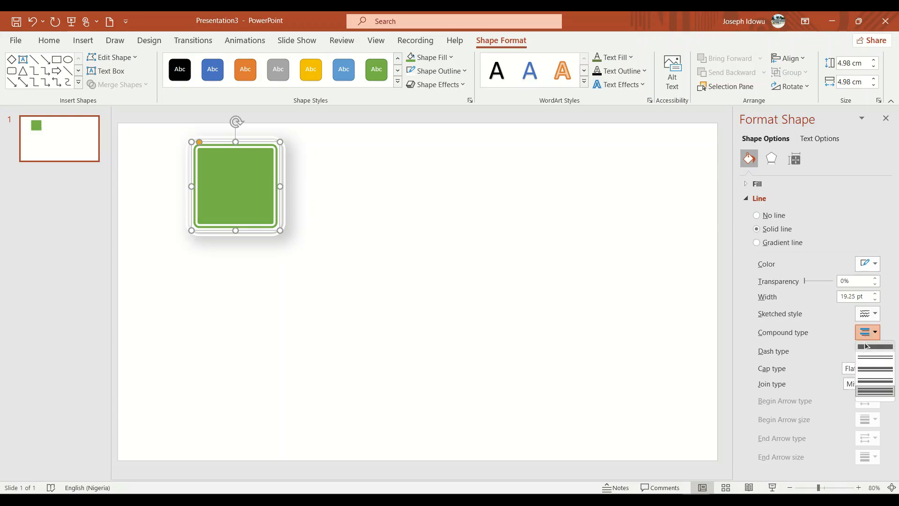
left_click(873, 374)
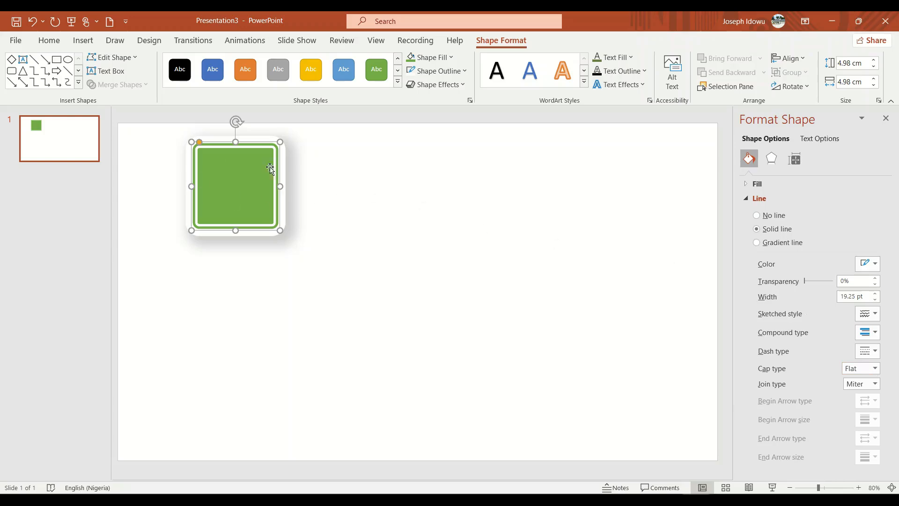
left_click(341, 184)
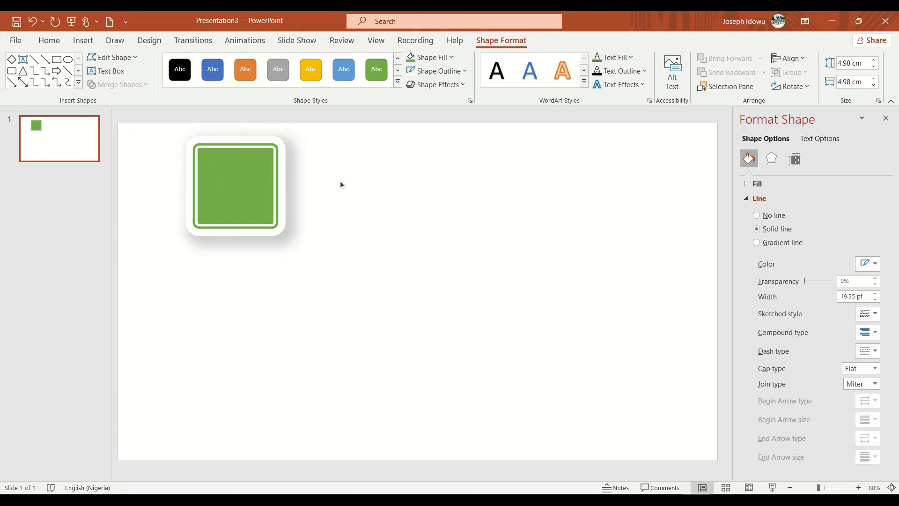
- Add the number 1 as text inside the green rounded square
left_click(234, 194)
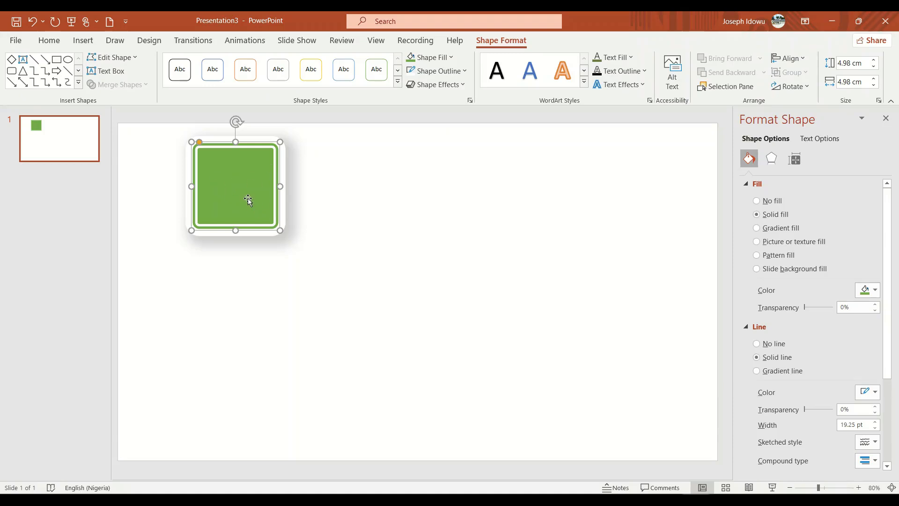
type("1")
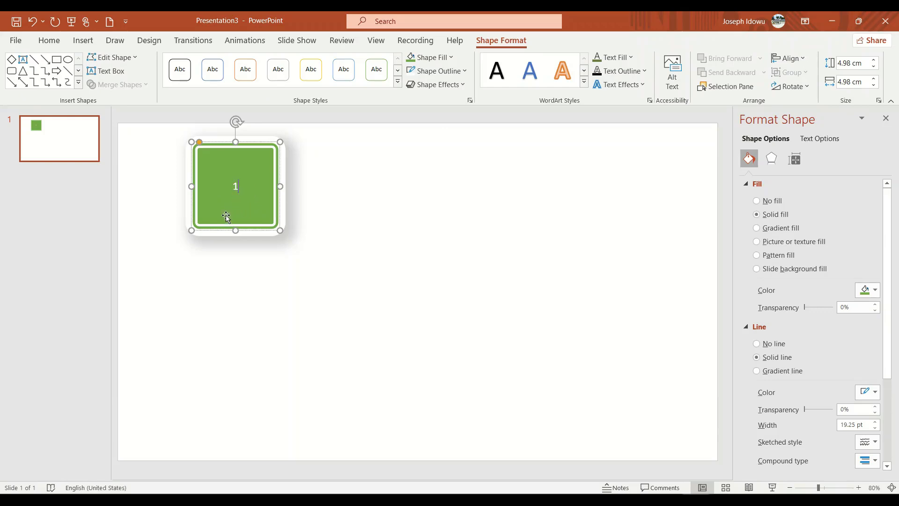